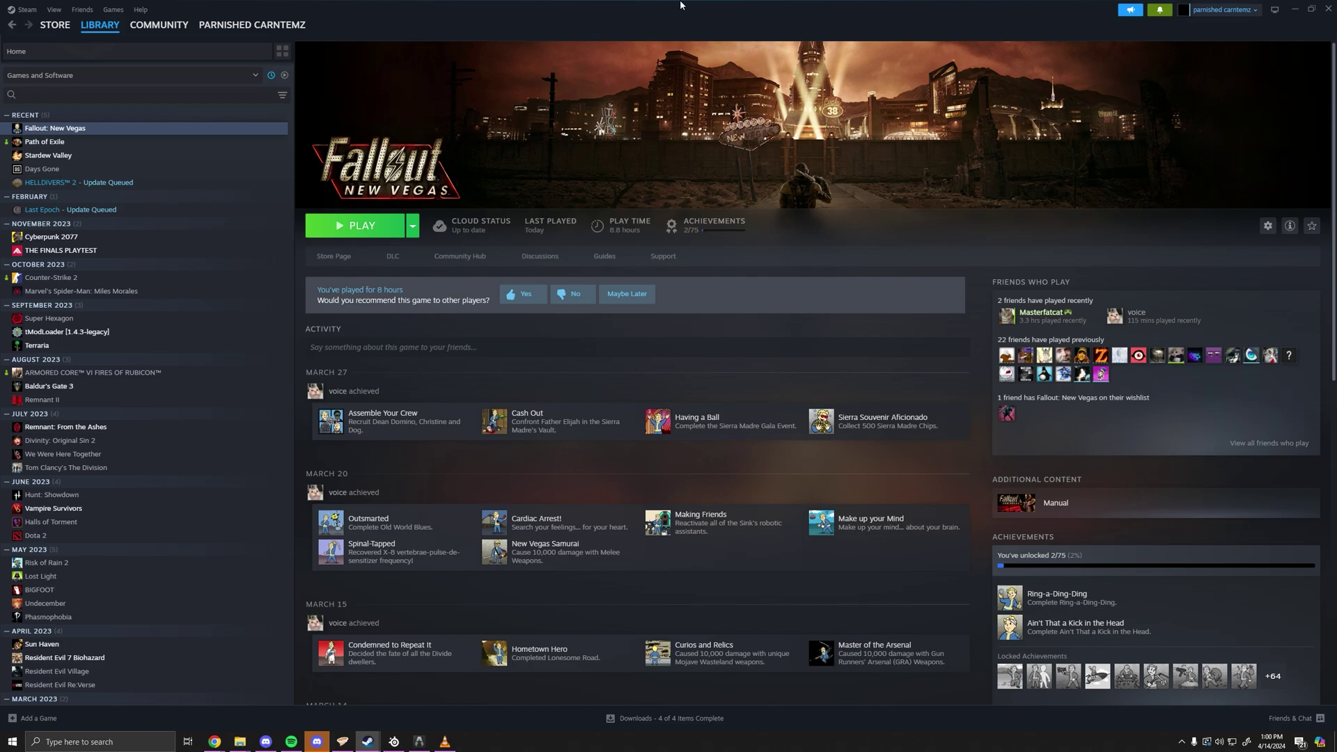
# Bring Chrome forward, flip through the 4GB Patcher and NVTF tabs, and cancel the nvse_5_1_beta4 download
pyautogui.hotkey('alt', 'Tab')
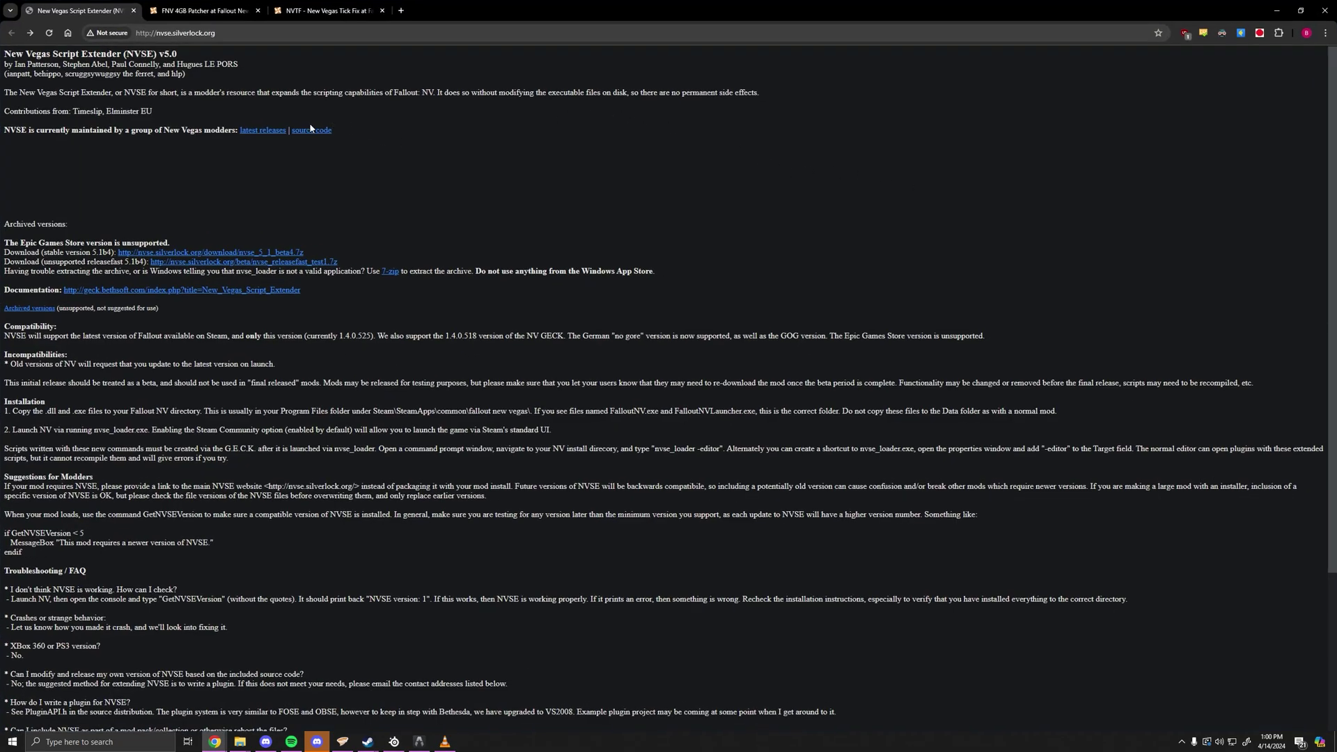
pyautogui.click(190, 12)
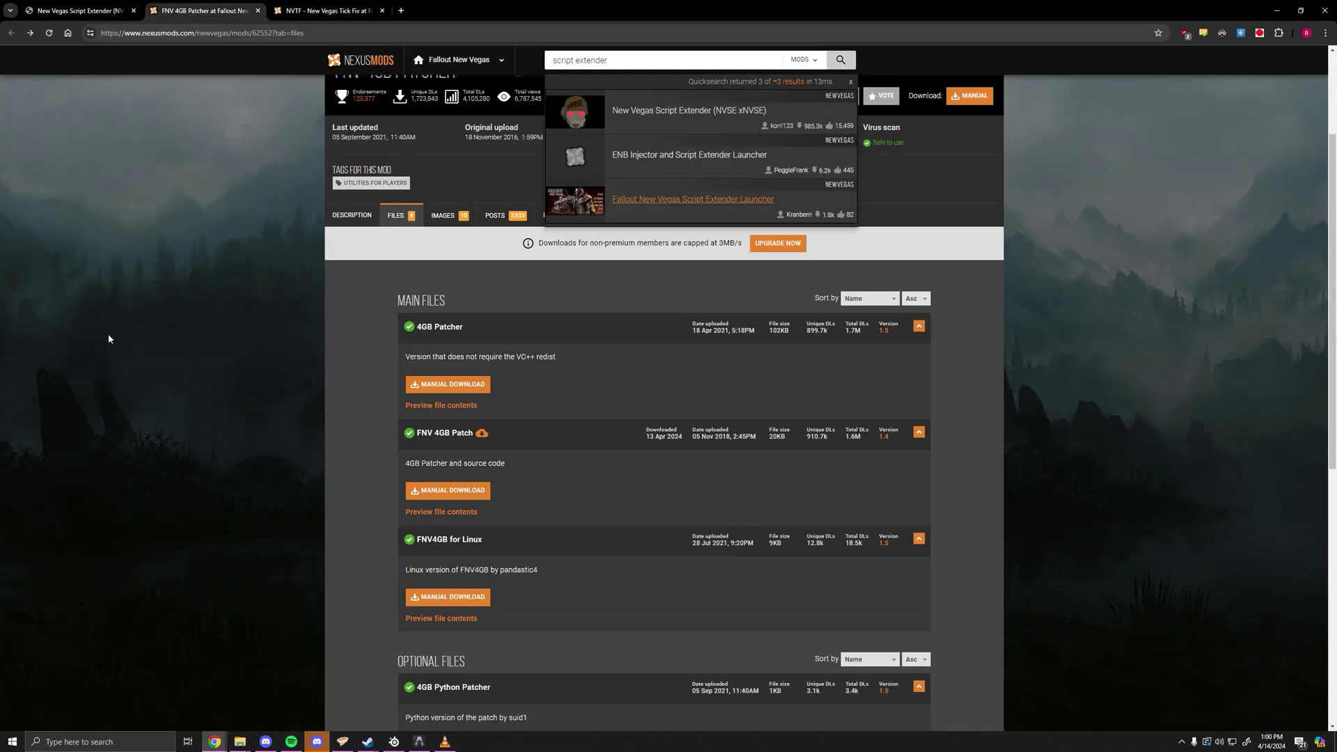
pyautogui.hotkey('ctrl', 'Tab')
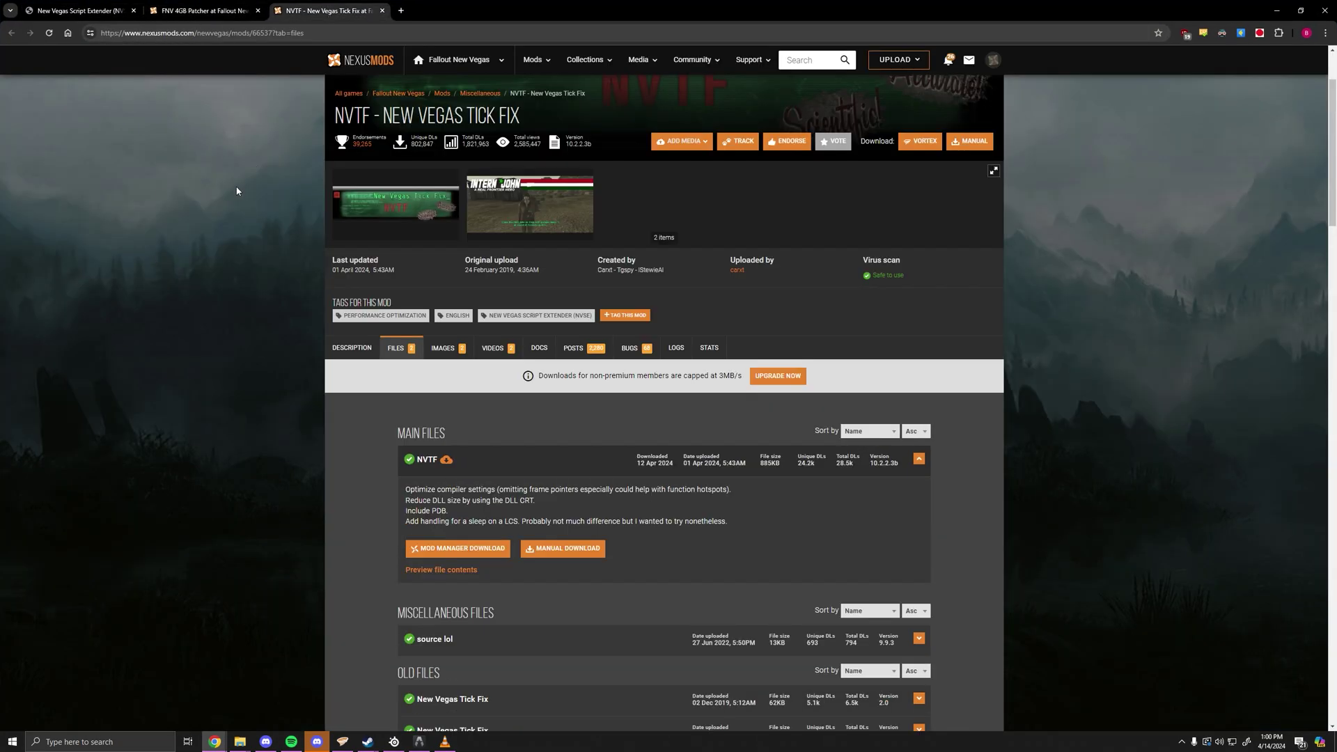
pyautogui.hotkey('ctrl', 'Tab')
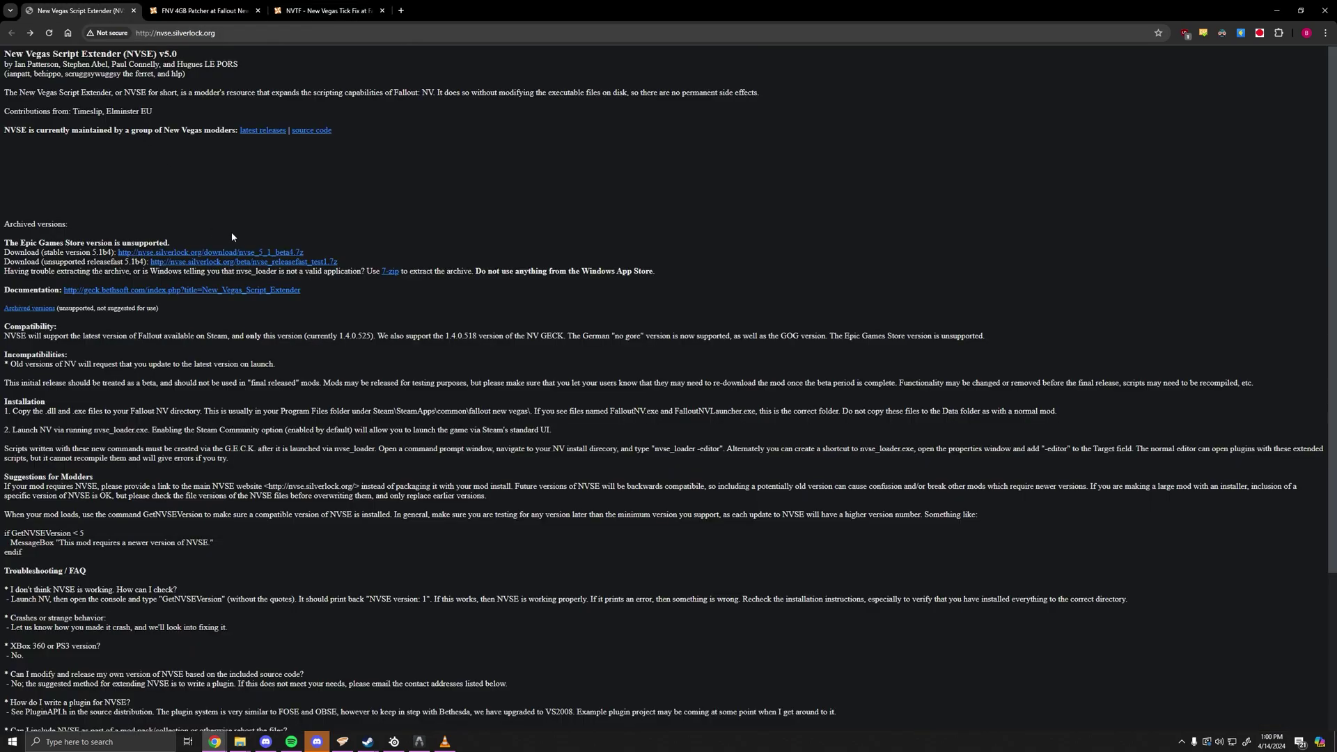
pyautogui.click(209, 254)
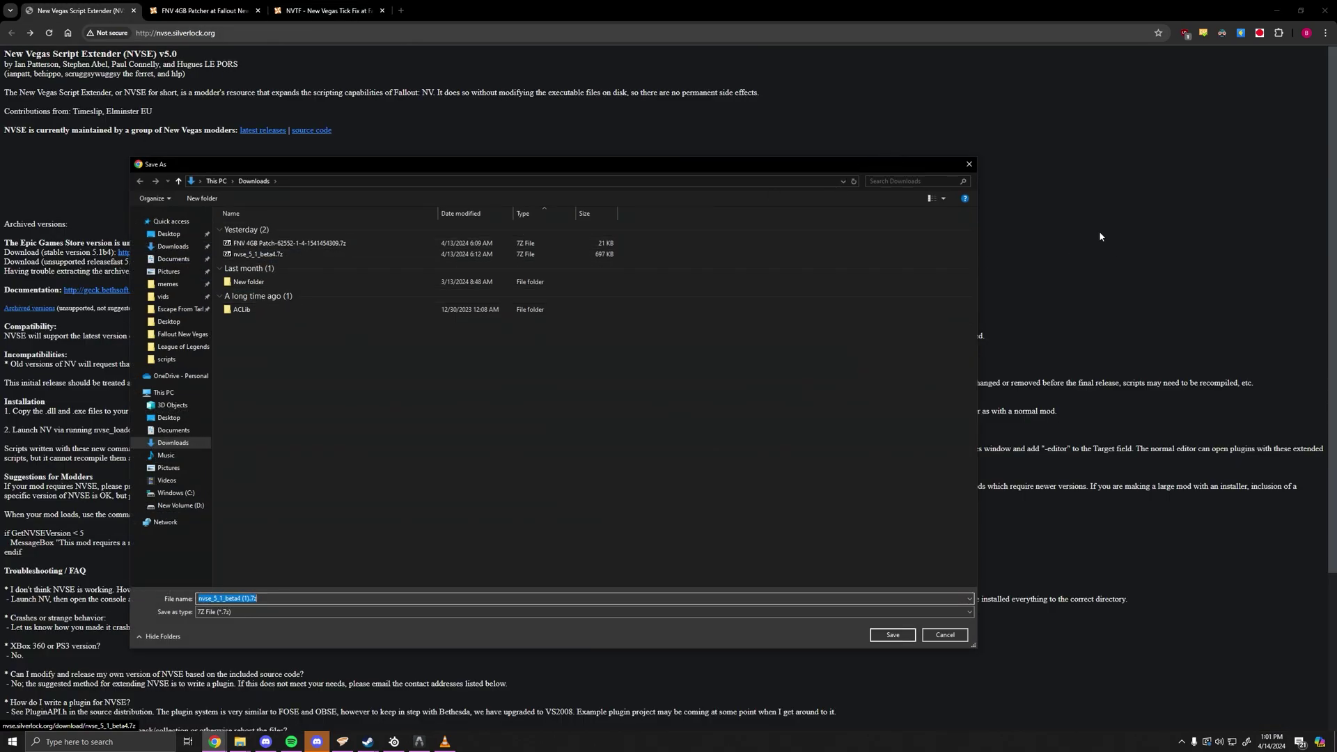
pyautogui.click(969, 165)
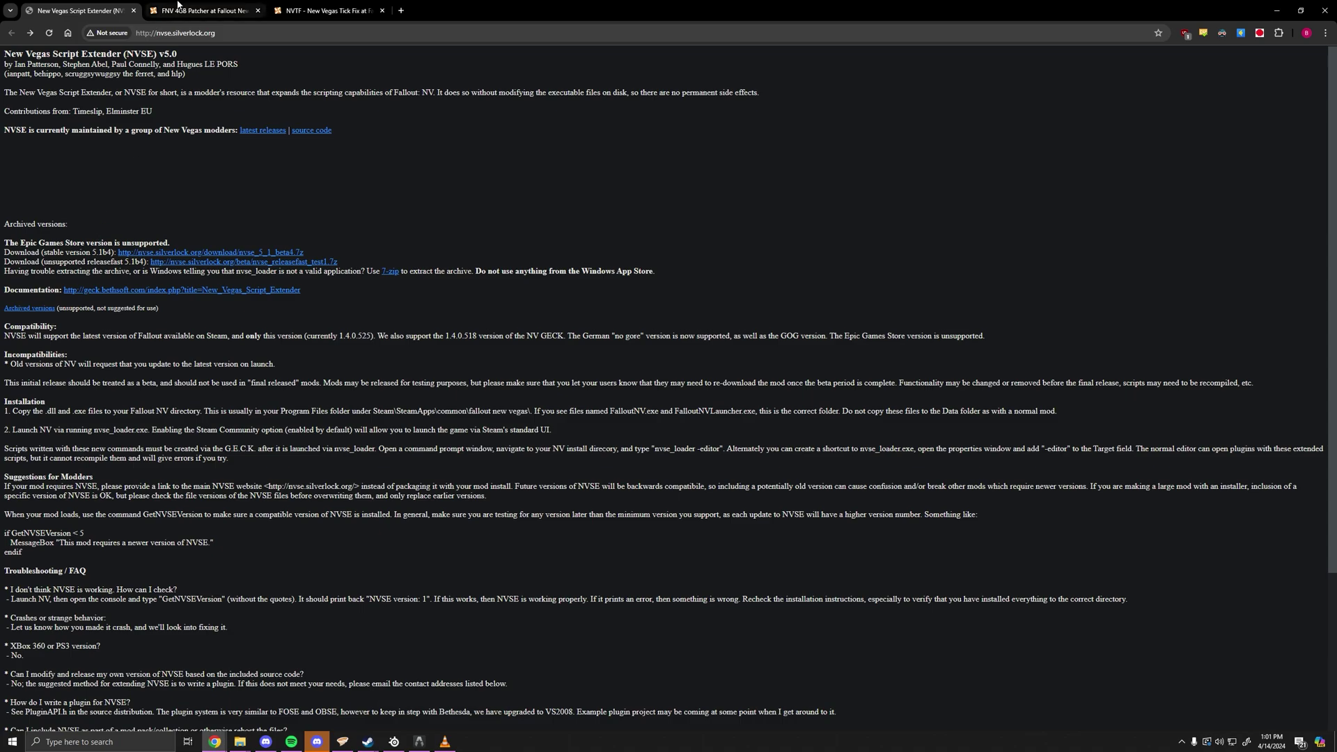
# Compare the FNV 4GB Patcher files page with the NVSE page, ending on NVTF version 10.2.2.3b
pyautogui.click(178, 5)
pyautogui.scroll(-2, 590, 322)
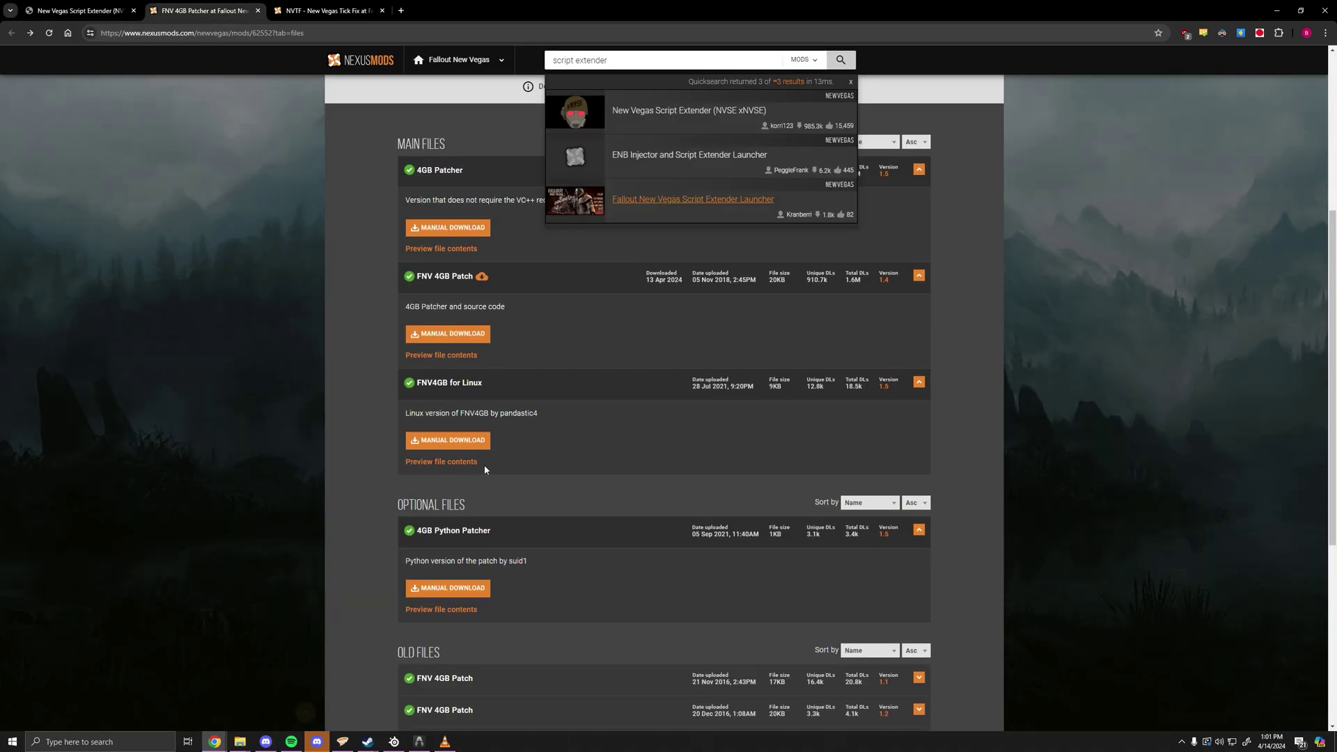
pyautogui.scroll(2, 590, 322)
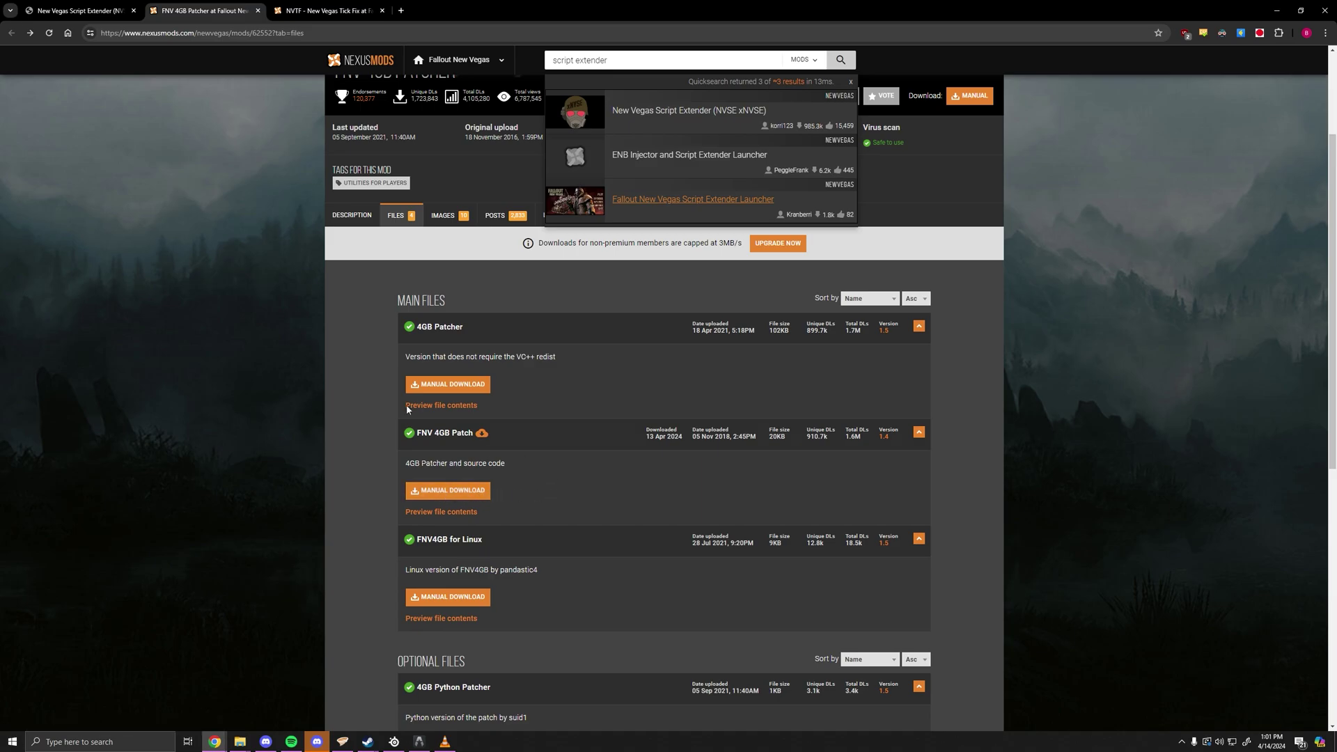
pyautogui.click(81, 9)
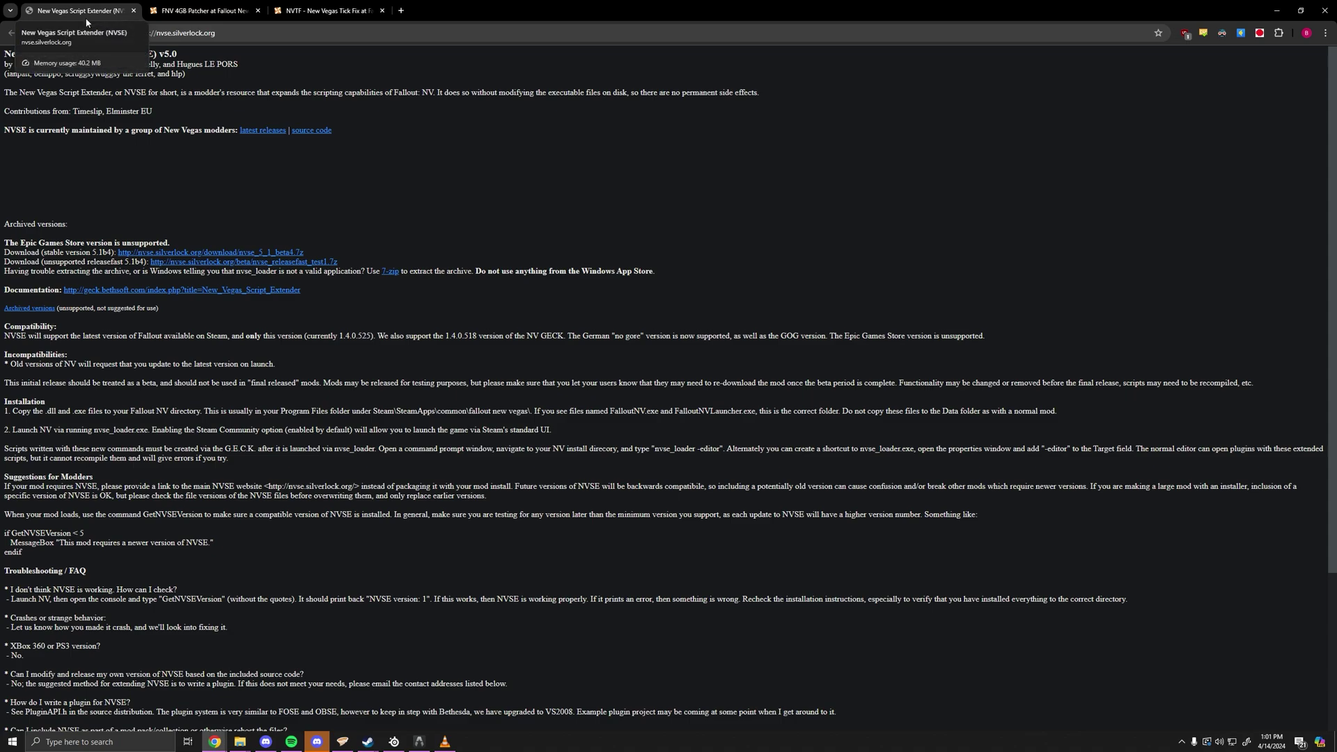
pyautogui.click(199, 10)
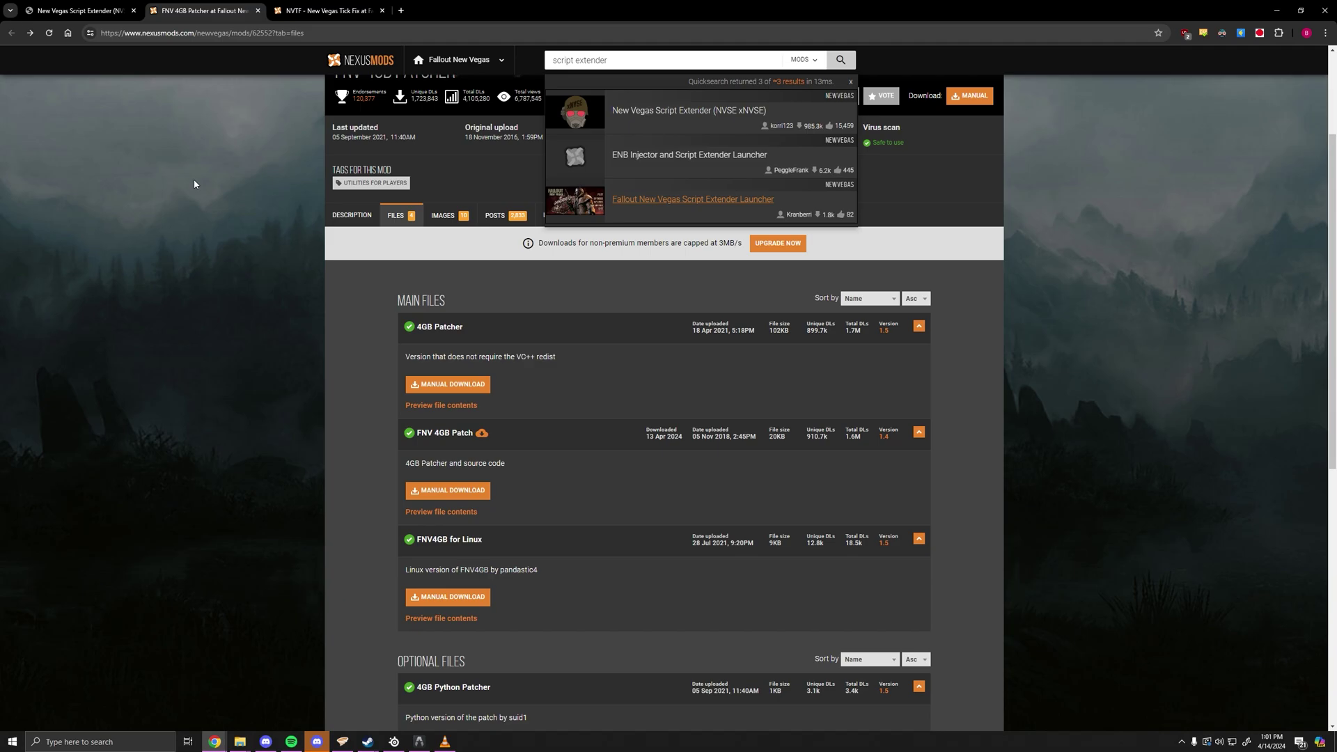
pyautogui.click(118, 4)
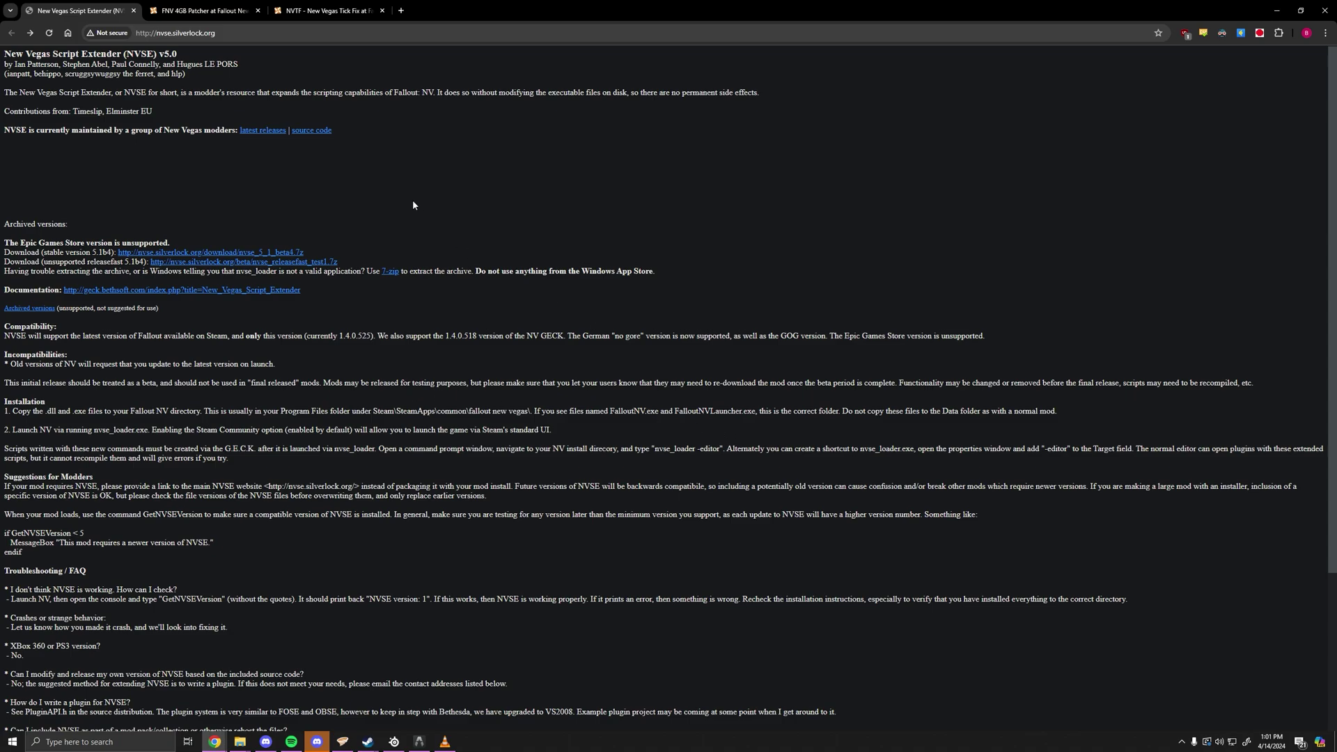
pyautogui.click(334, 11)
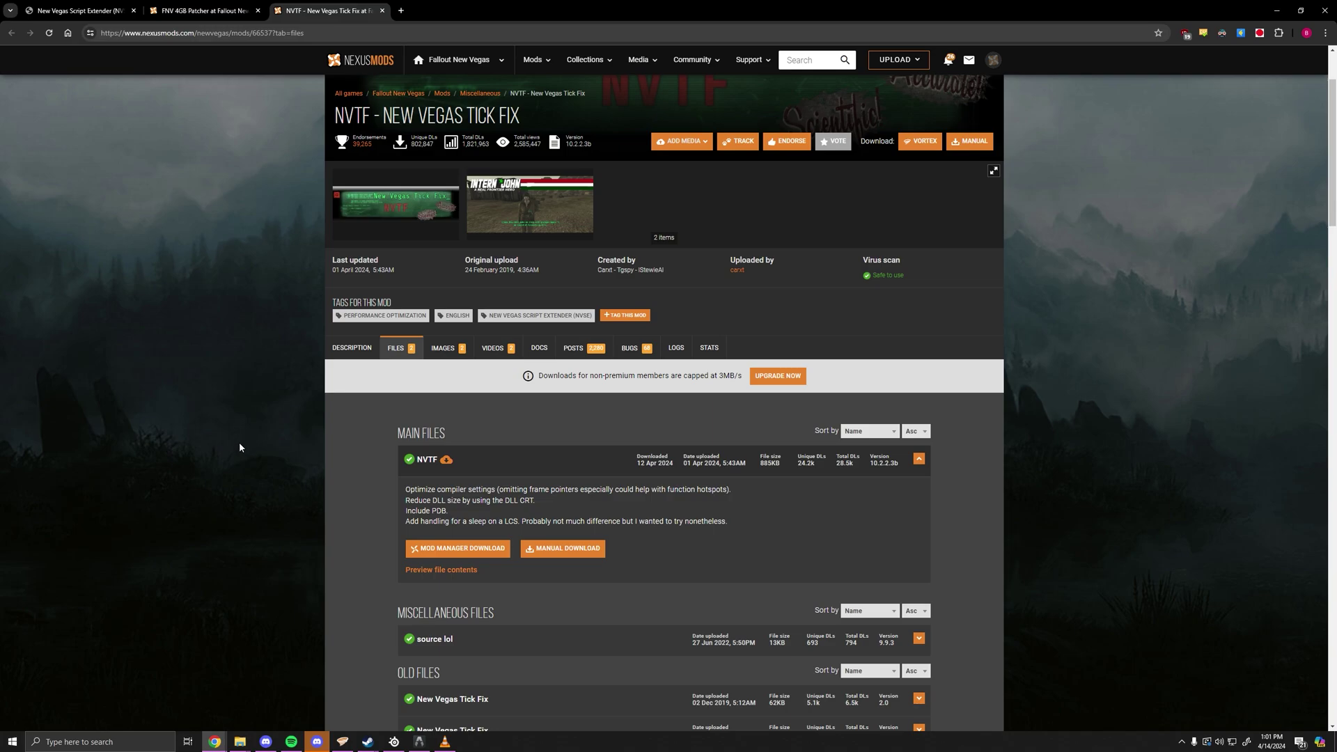
# Bring up the Downloads and Fallout New Vegas folder windows, then the Steam library
pyautogui.click(139, 5)
pyautogui.moveTo(239, 740)
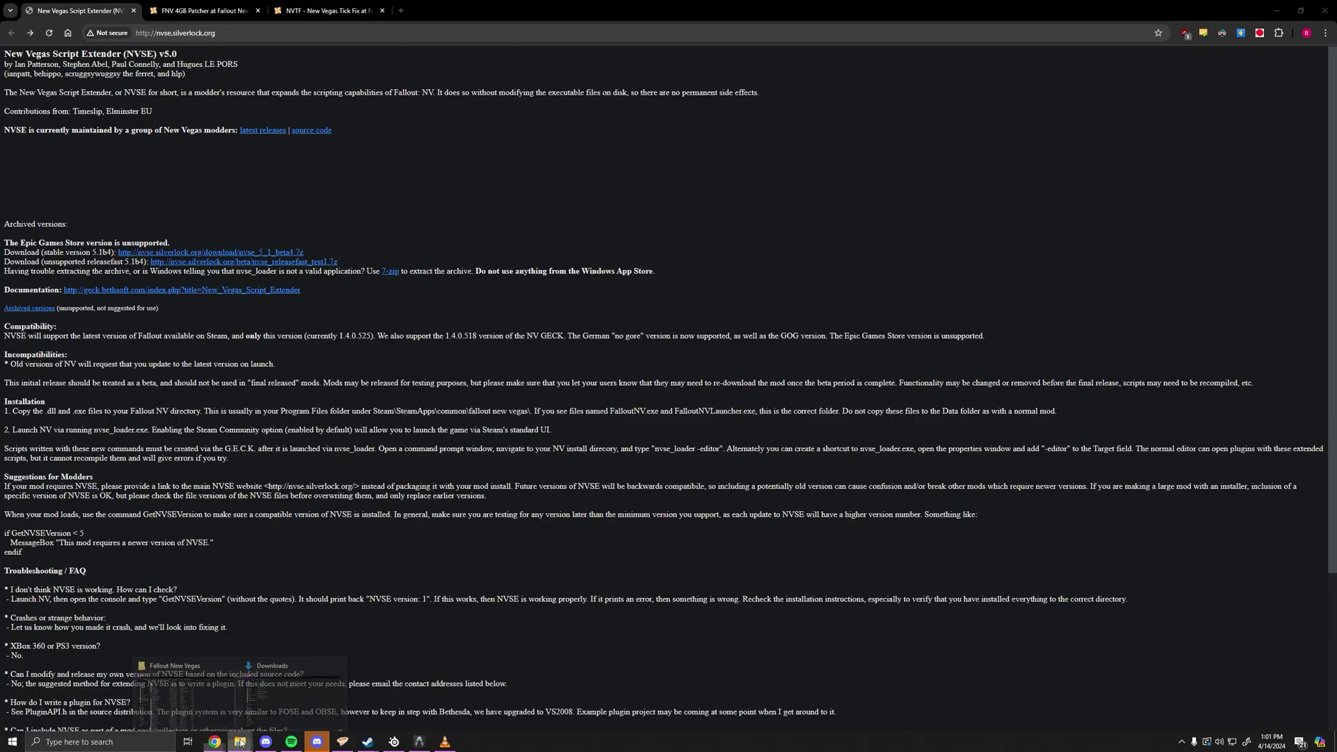
pyautogui.click(309, 686)
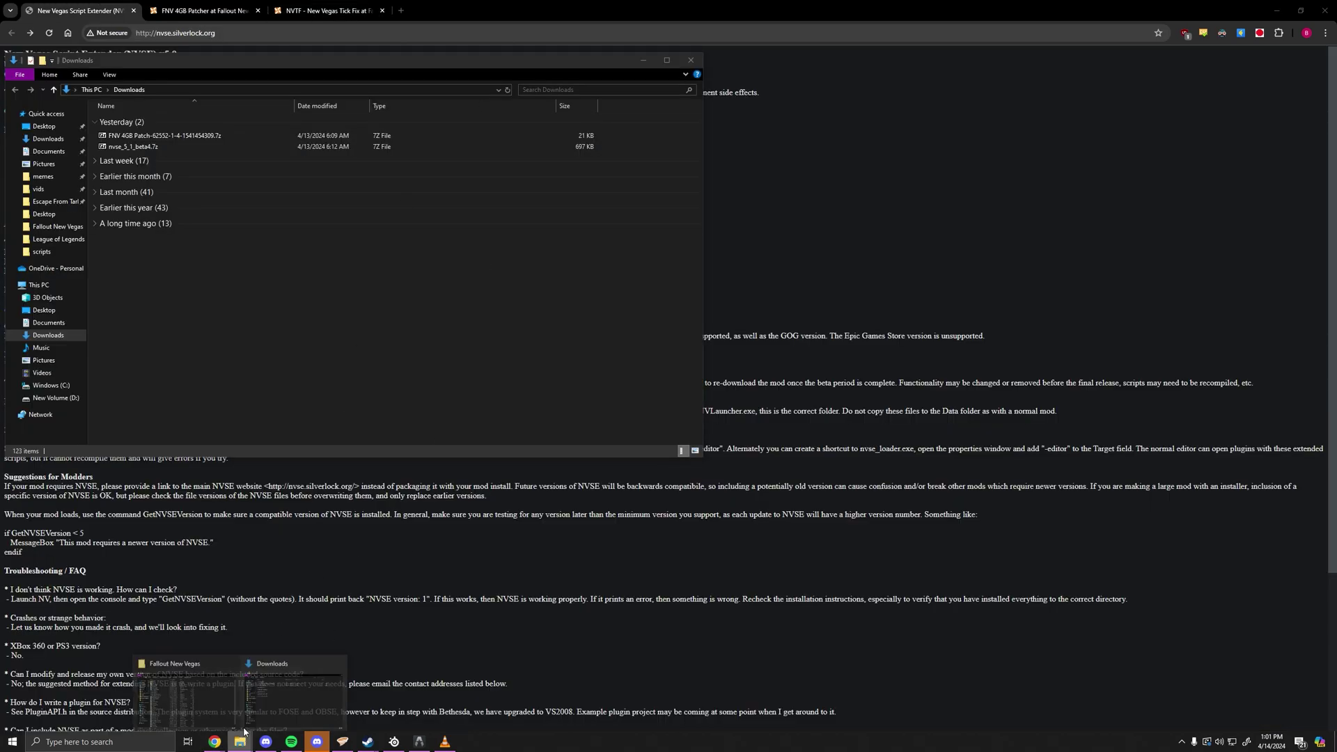
pyautogui.click(213, 698)
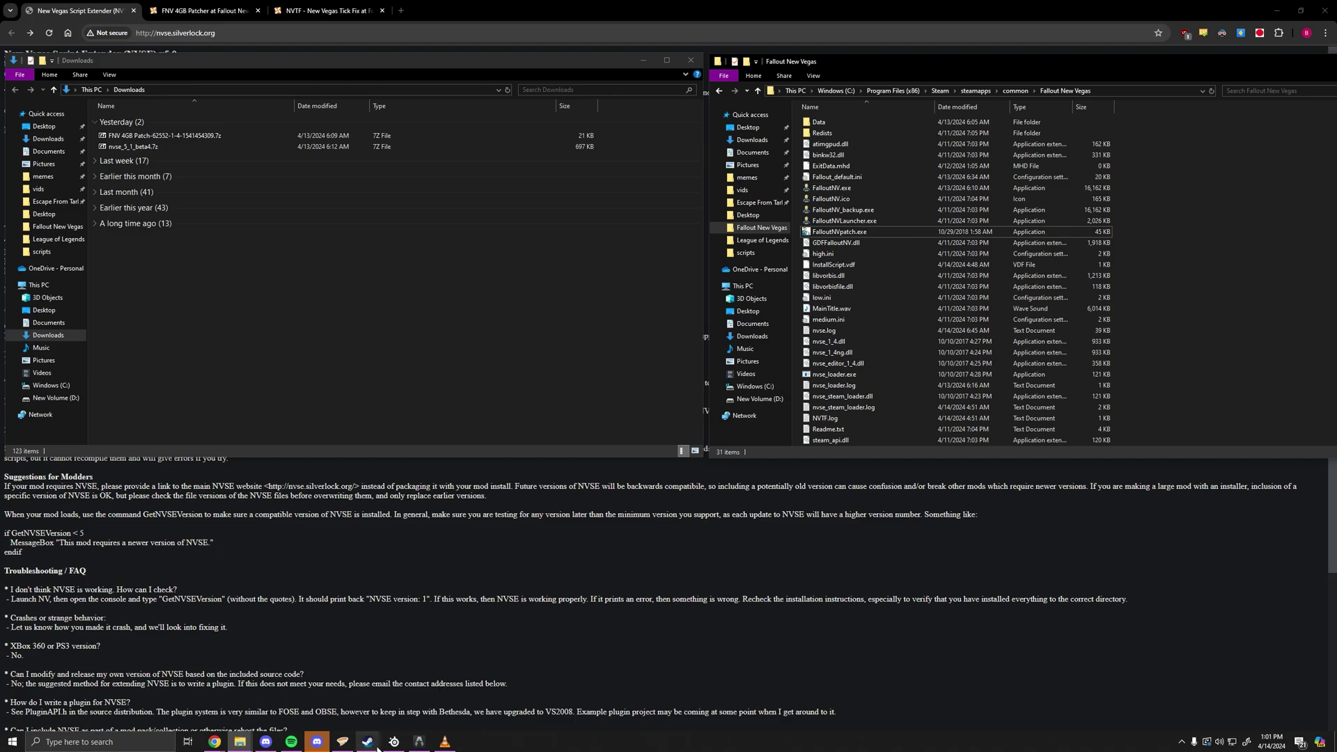
pyautogui.moveTo(367, 740)
pyautogui.click(324, 658)
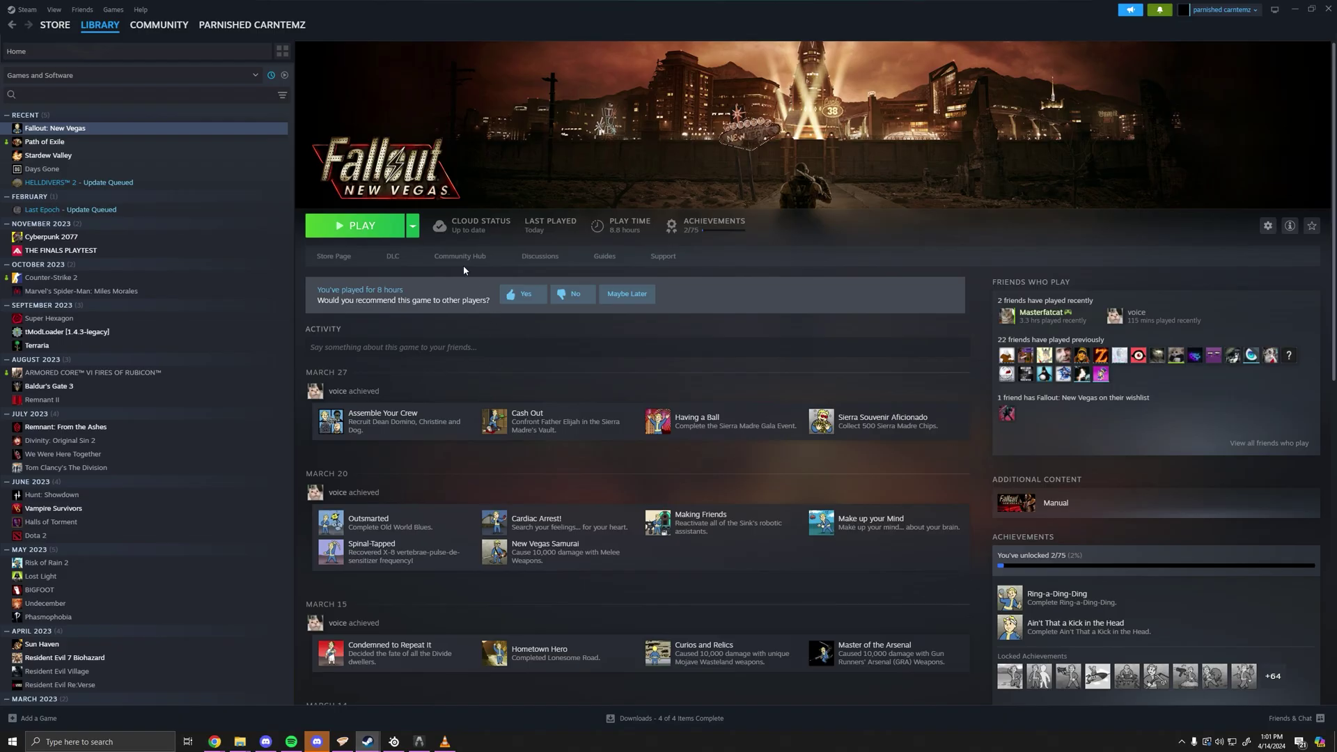
# Open the Fallout: New Vegas install folder via Steam Properties > Installed Files > Browse, then close Properties
pyautogui.click(412, 226)
pyautogui.rightClick(63, 128)
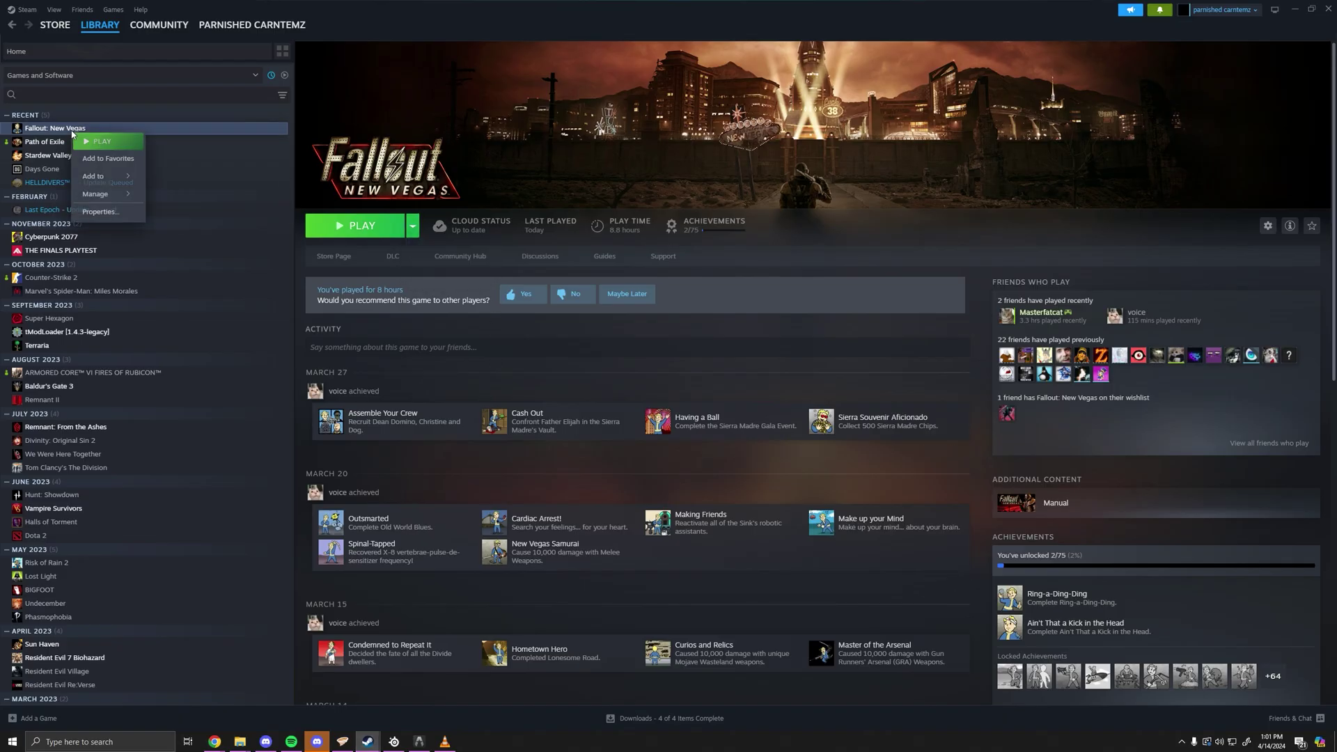
pyautogui.click(112, 220)
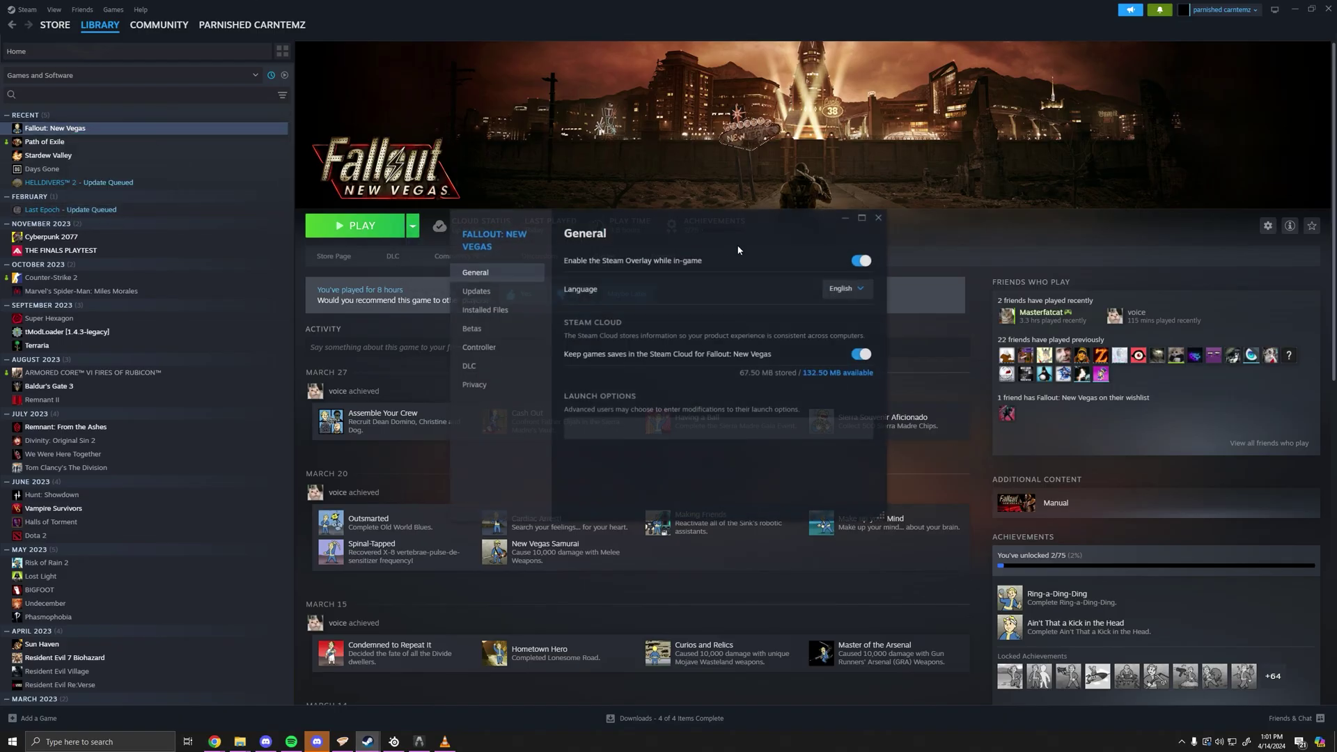
pyautogui.click(498, 314)
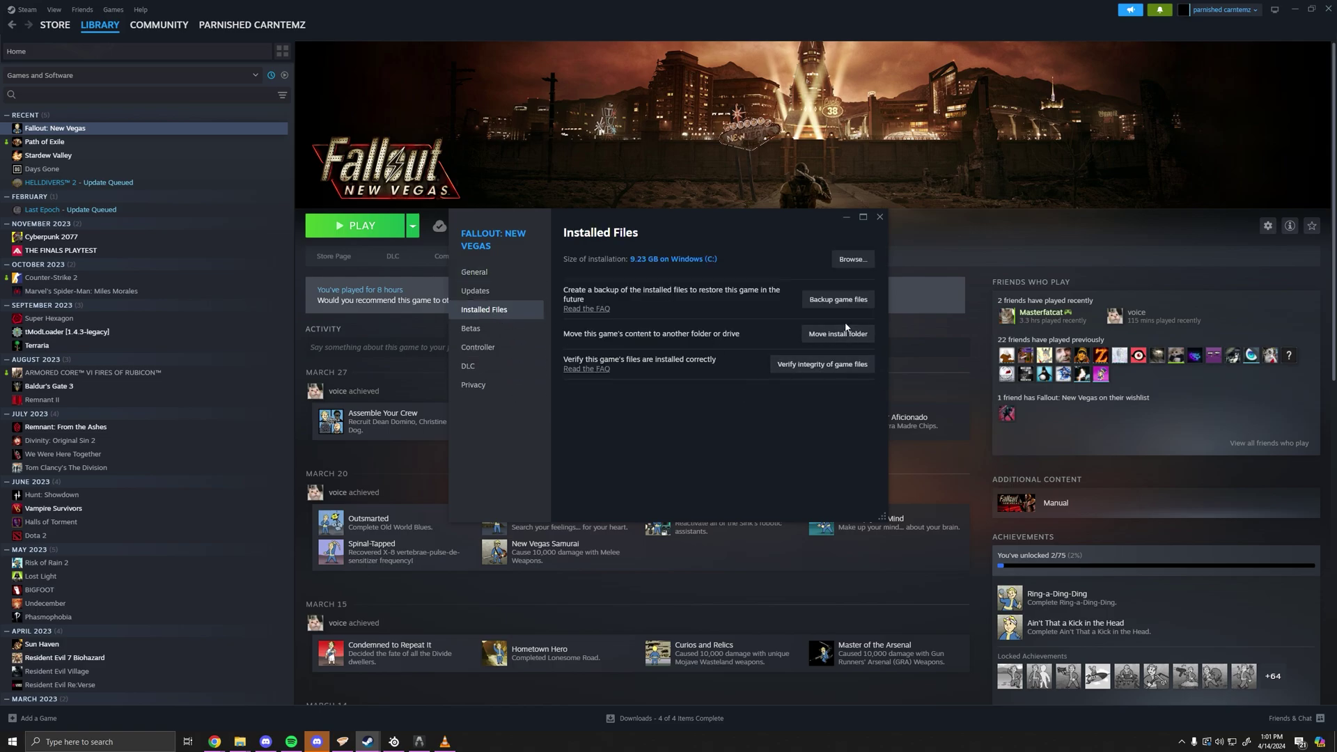
pyautogui.click(852, 259)
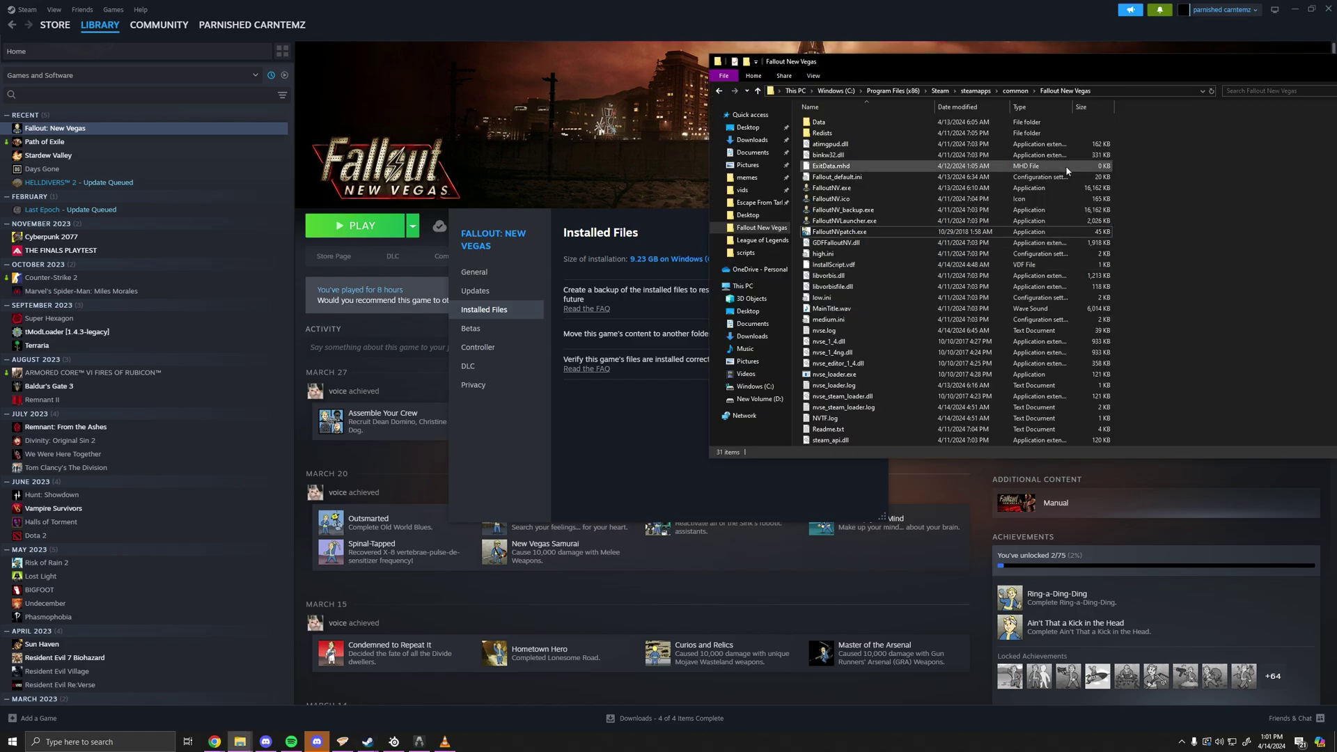
pyautogui.click(673, 213)
pyautogui.click(870, 220)
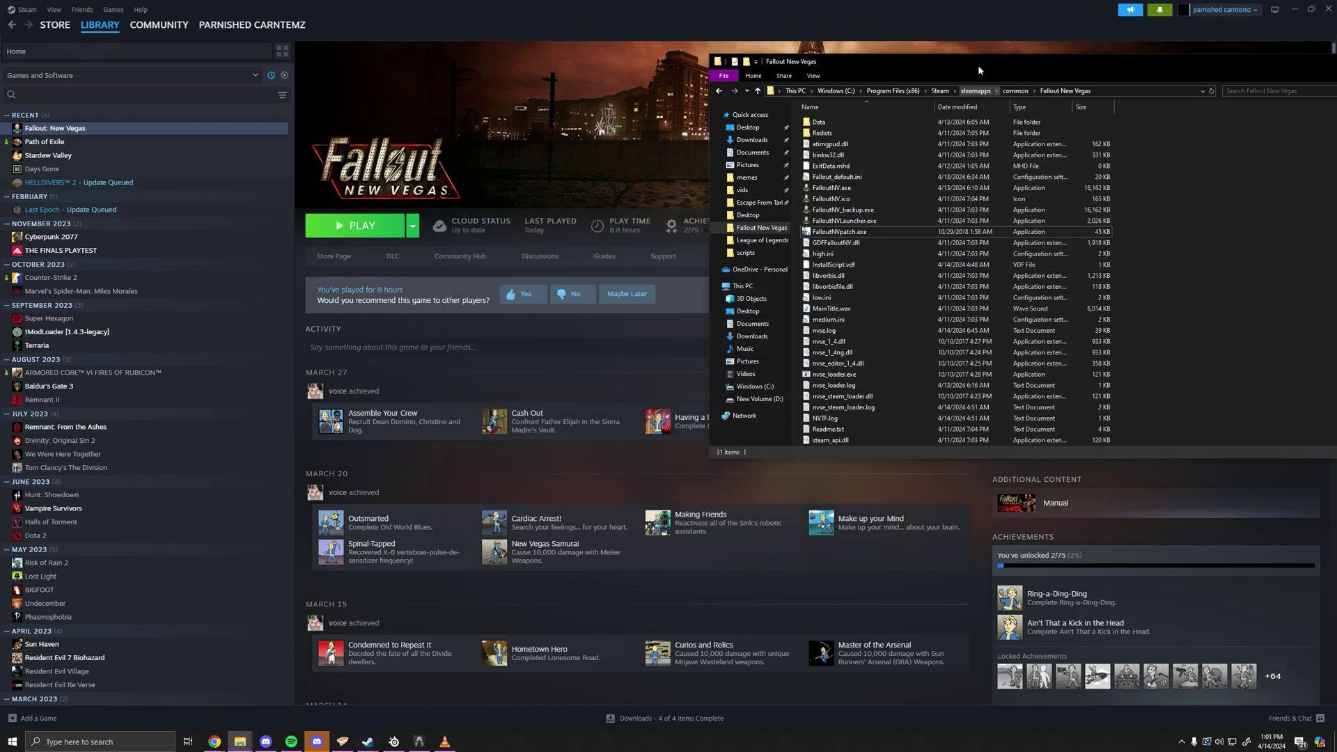
# Copy FalloutNVpatch.exe from the 4GB Patch archive into the Fallout New Vegas folder
pyautogui.click(1294, 9)
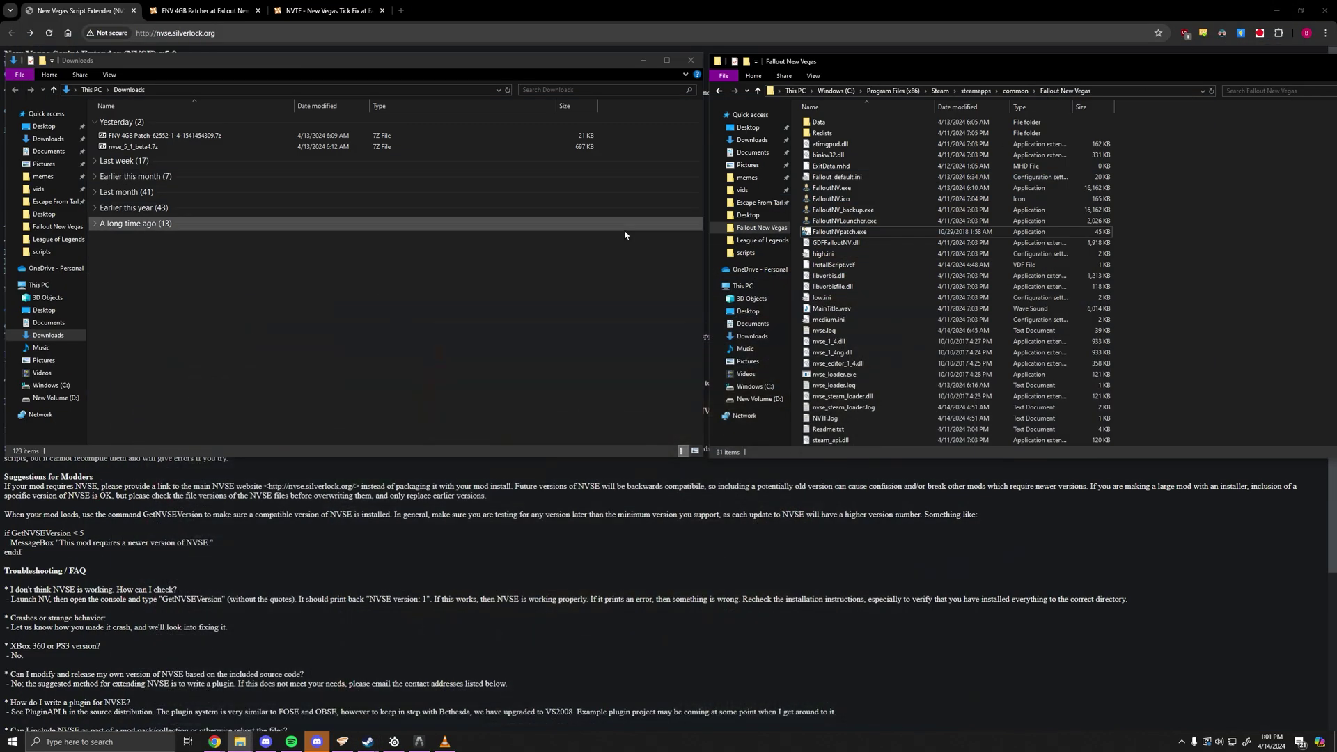
pyautogui.doubleClick(174, 135)
pyautogui.moveTo(452, 550); pyautogui.dragTo(1123, 421)
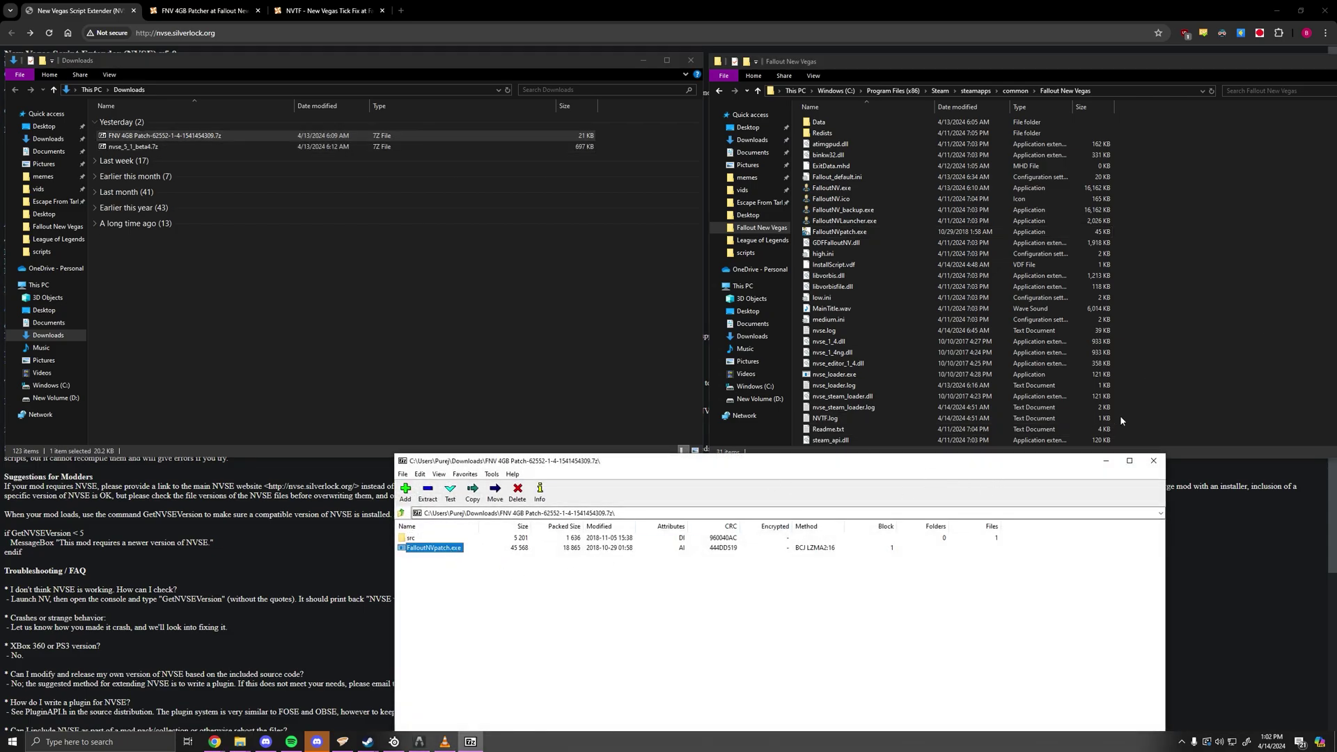
pyautogui.click(1153, 461)
# Run FalloutNVpatch.exe on the game, then open nvse_5_1_beta4.7z in 7-Zip
pyautogui.click(902, 236)
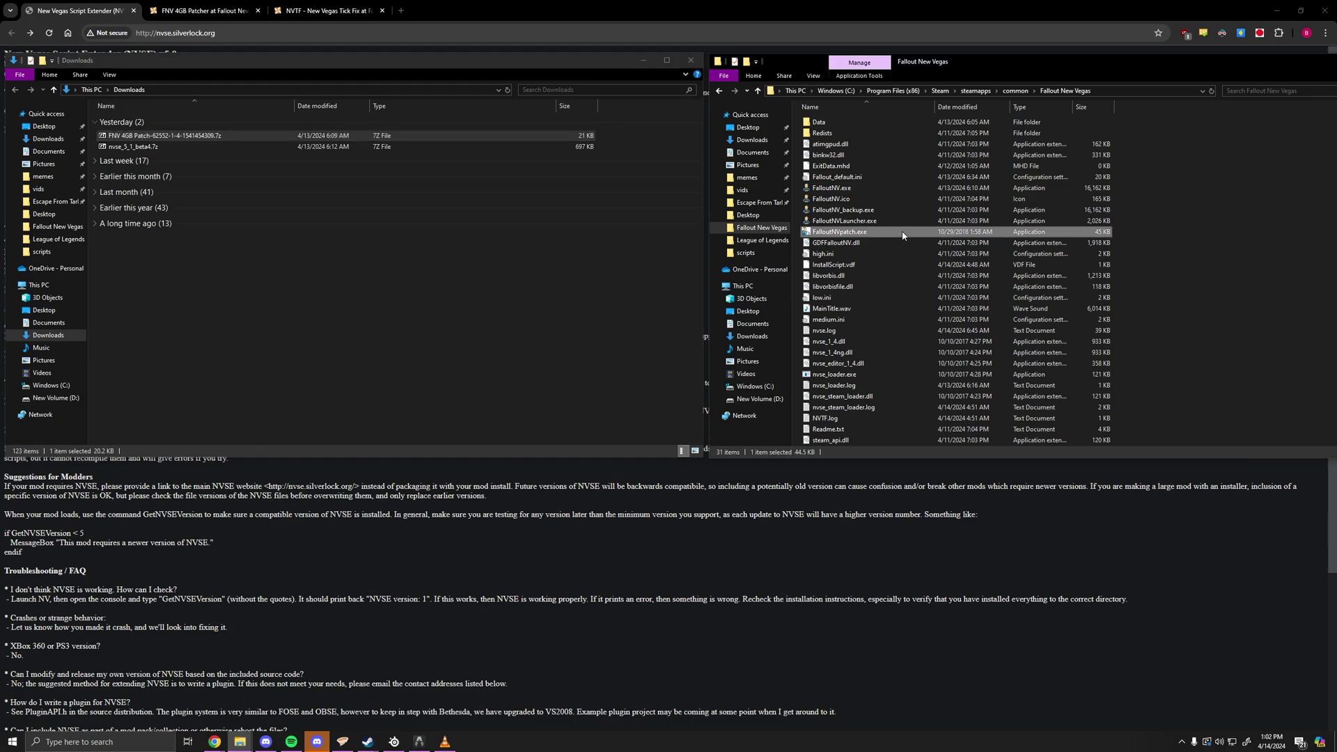
pyautogui.doubleClick(902, 236)
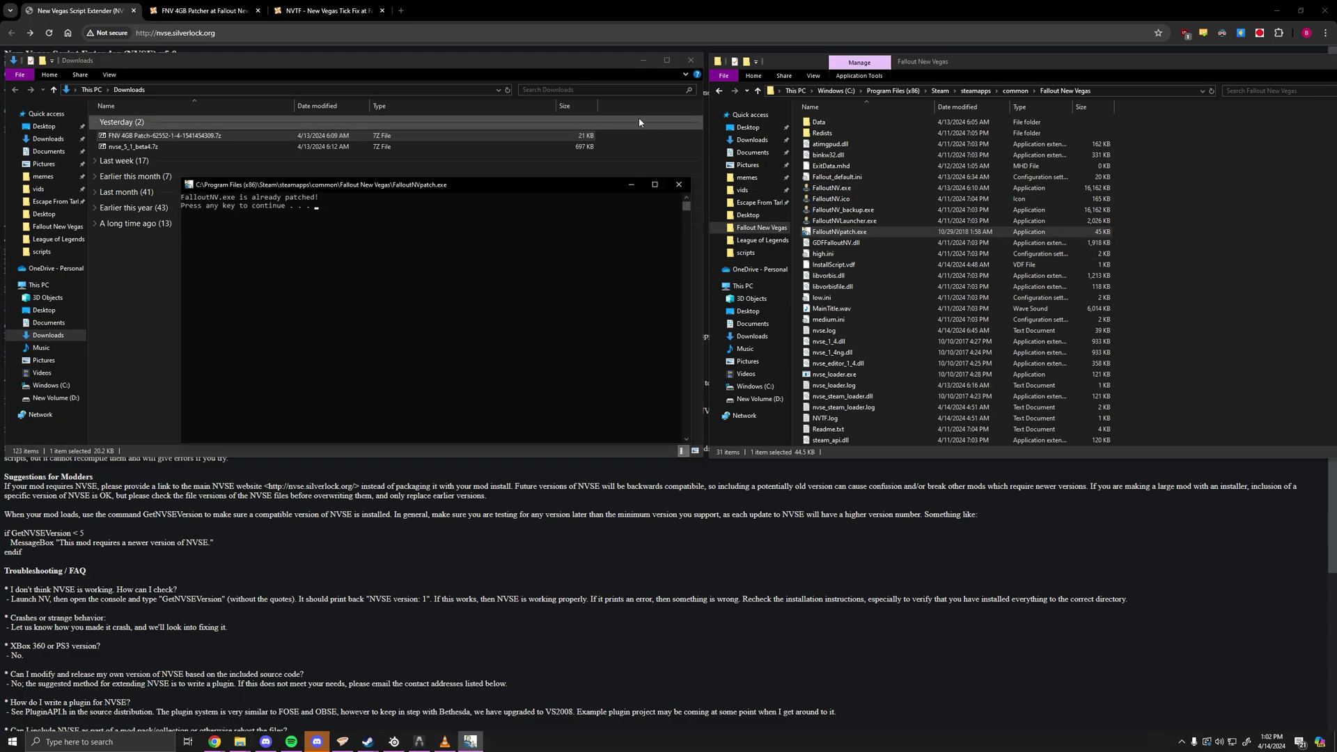
pyautogui.click(679, 185)
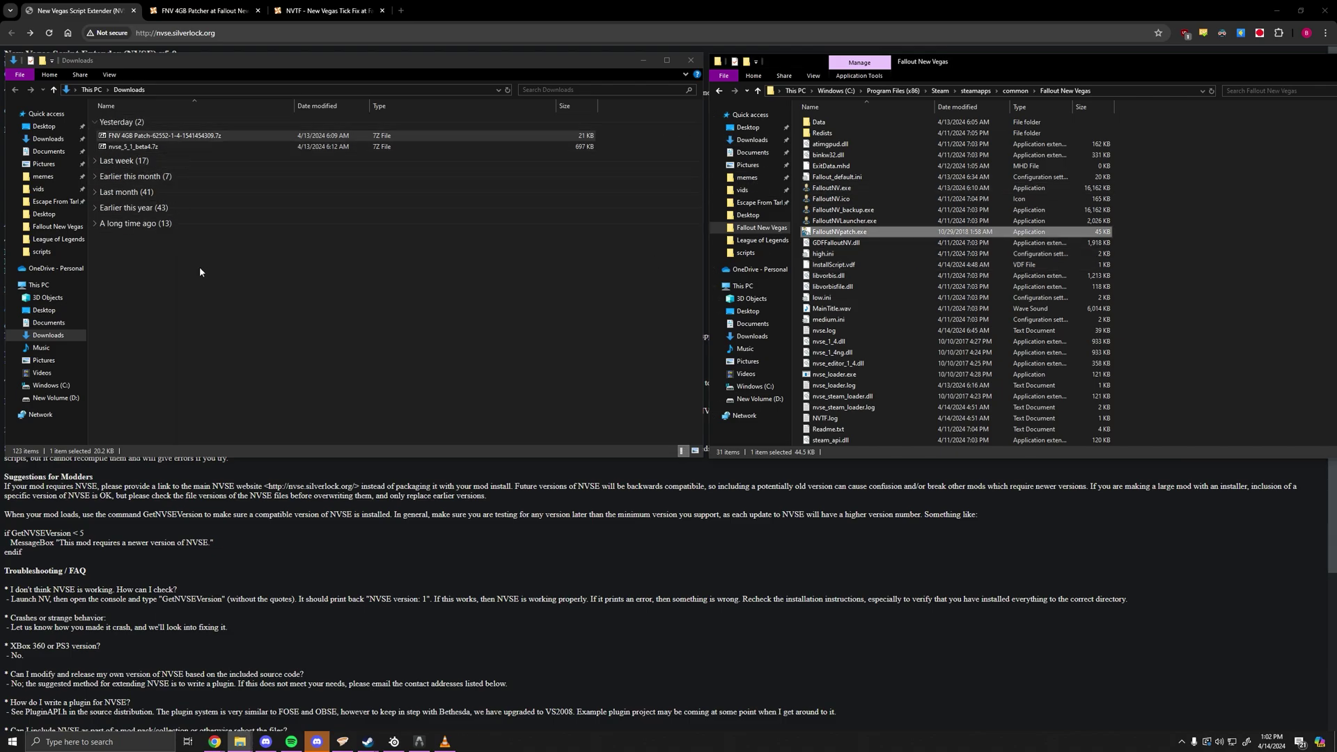
pyautogui.doubleClick(147, 148)
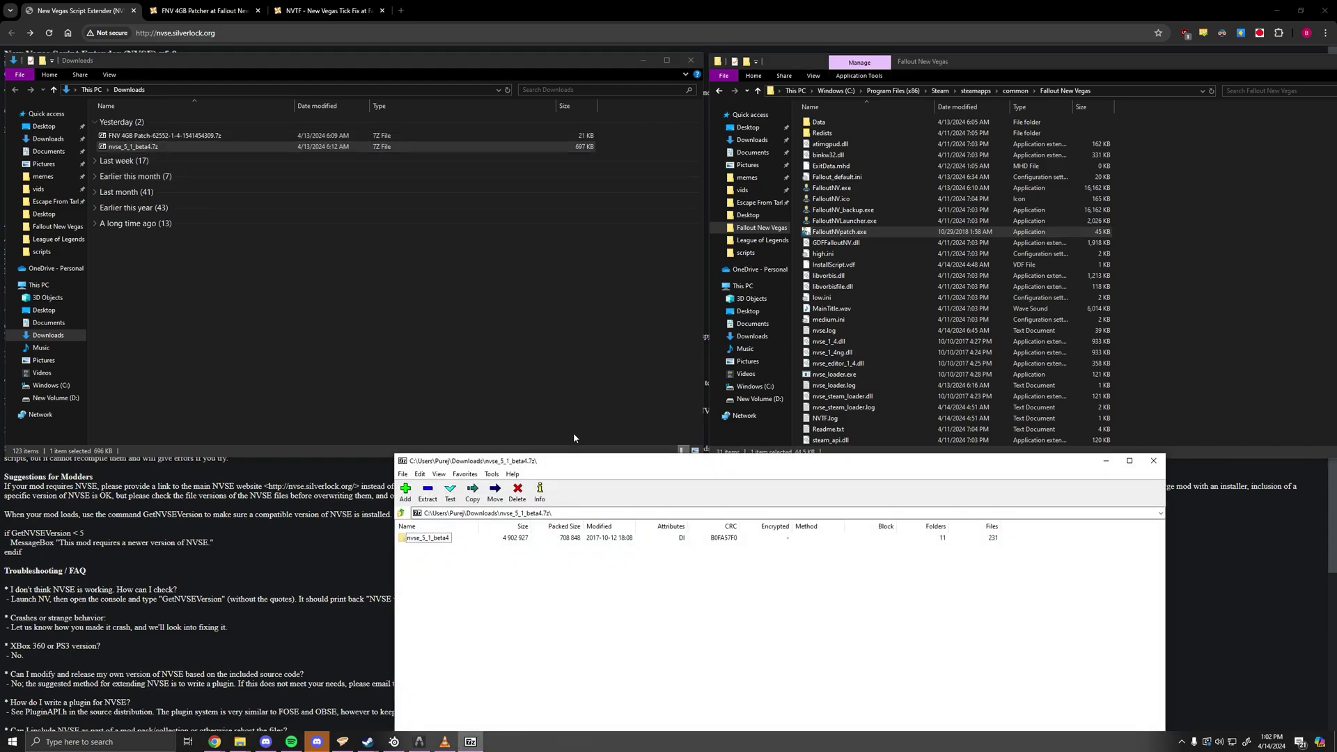
# Open the nvse_5_1_beta4 folder, review its seven nvse files, then close 7-Zip
pyautogui.moveTo(575, 461)
pyautogui.mouseDown()
pyautogui.moveTo(554, 434)
pyautogui.moveTo(554, 460)
pyautogui.mouseUp()
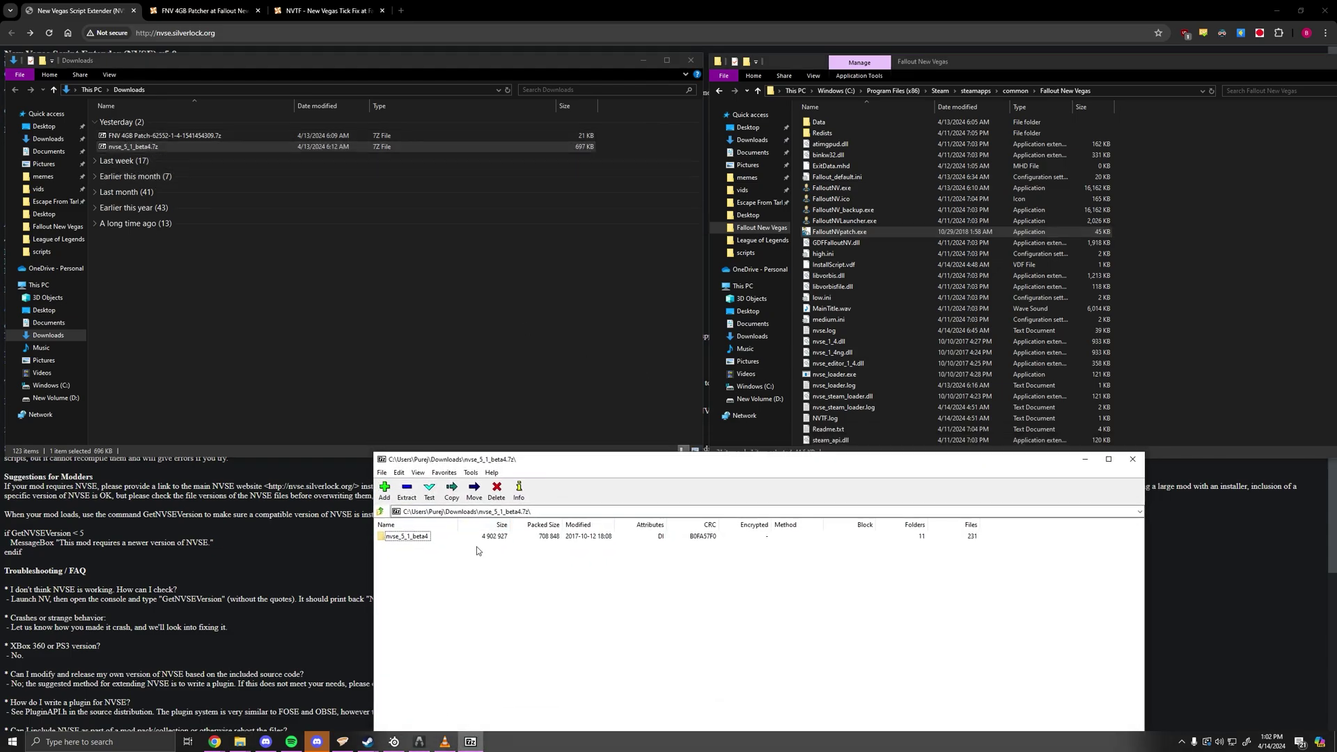
pyautogui.click(426, 541)
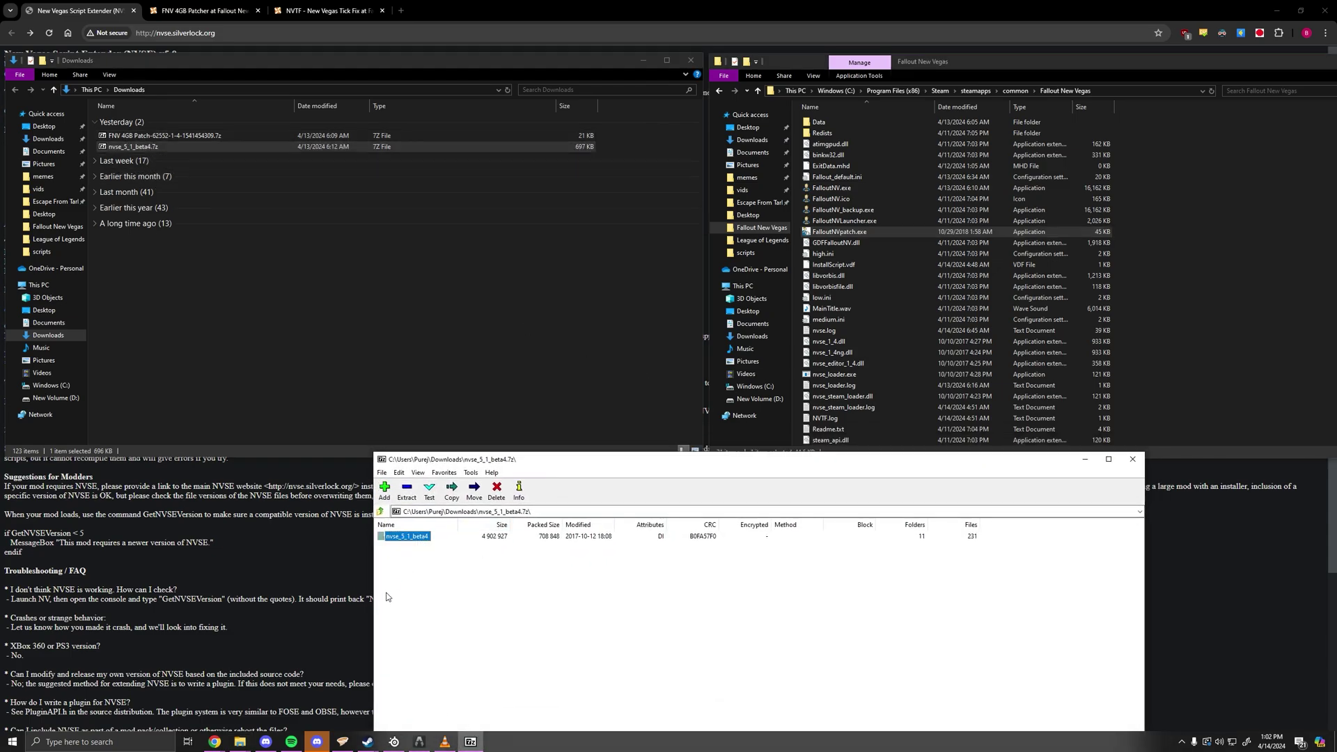
pyautogui.doubleClick(410, 542)
pyautogui.moveTo(449, 668); pyautogui.dragTo(450, 554)
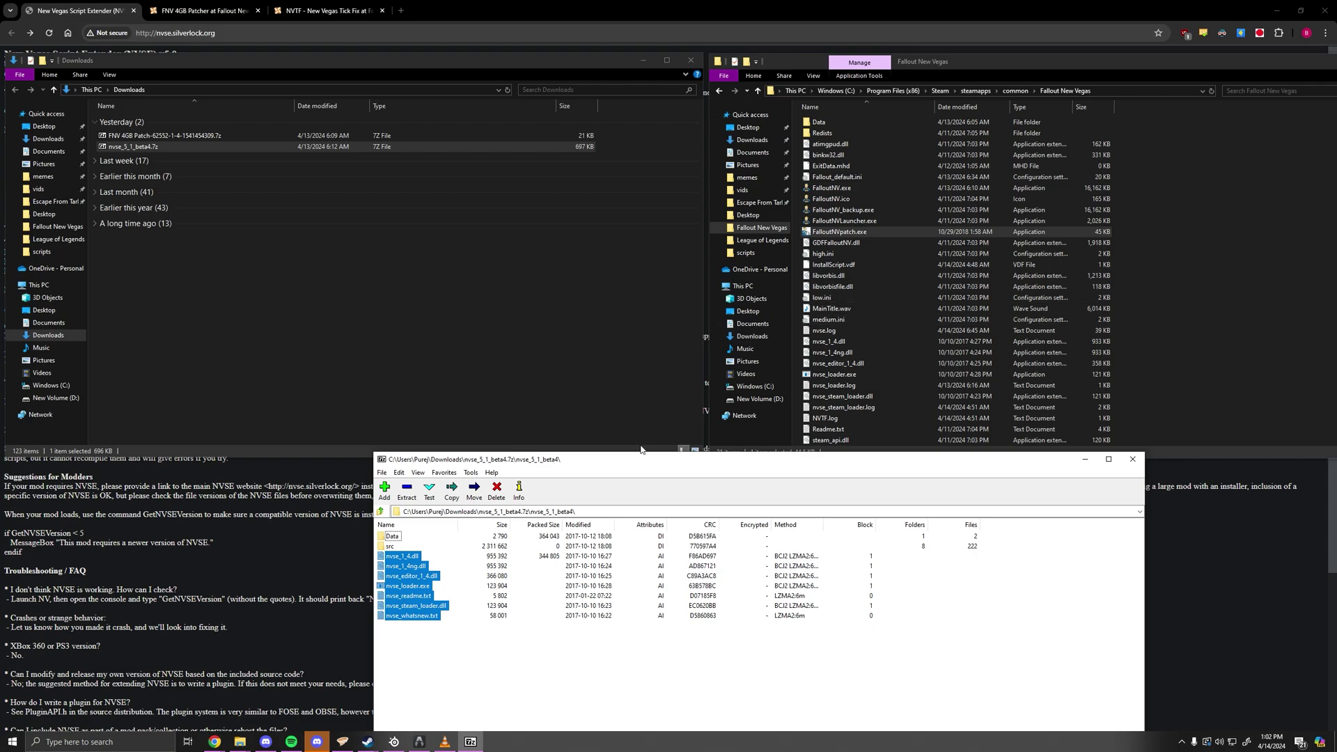
pyautogui.click(443, 670)
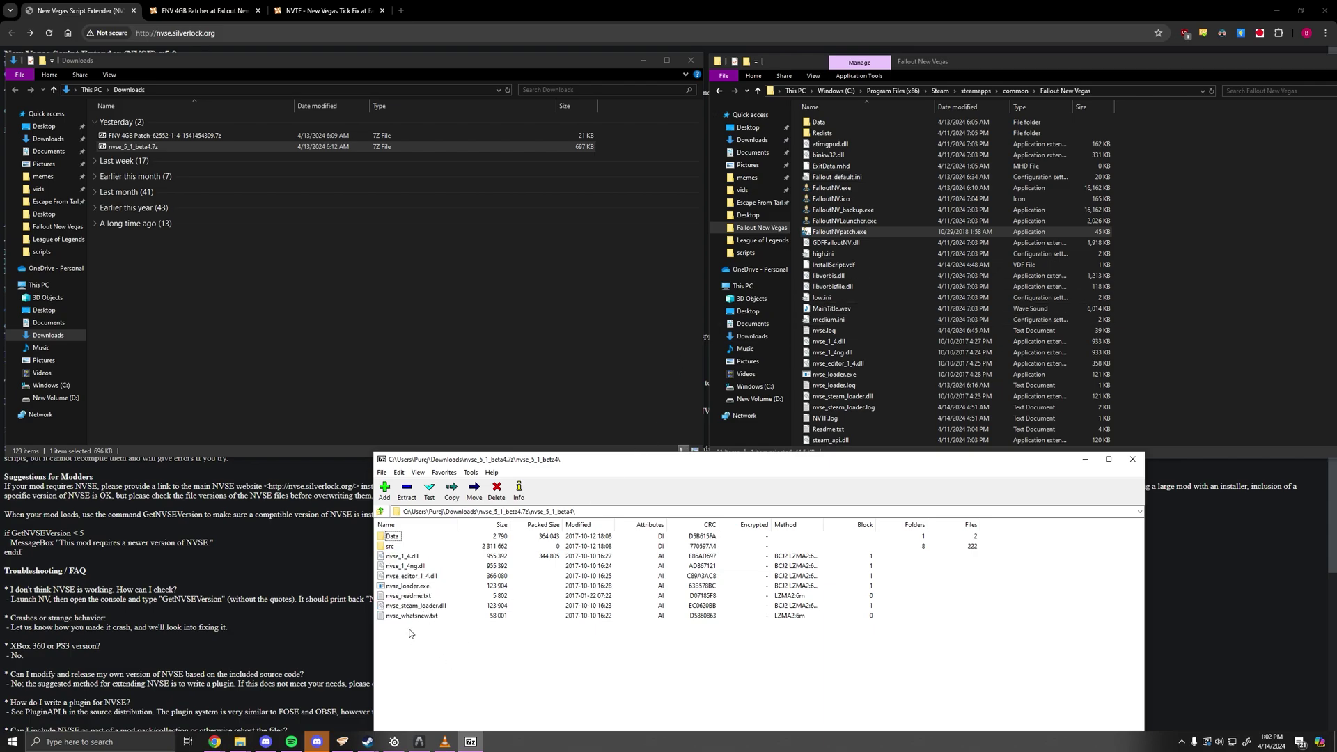
pyautogui.click(1124, 458)
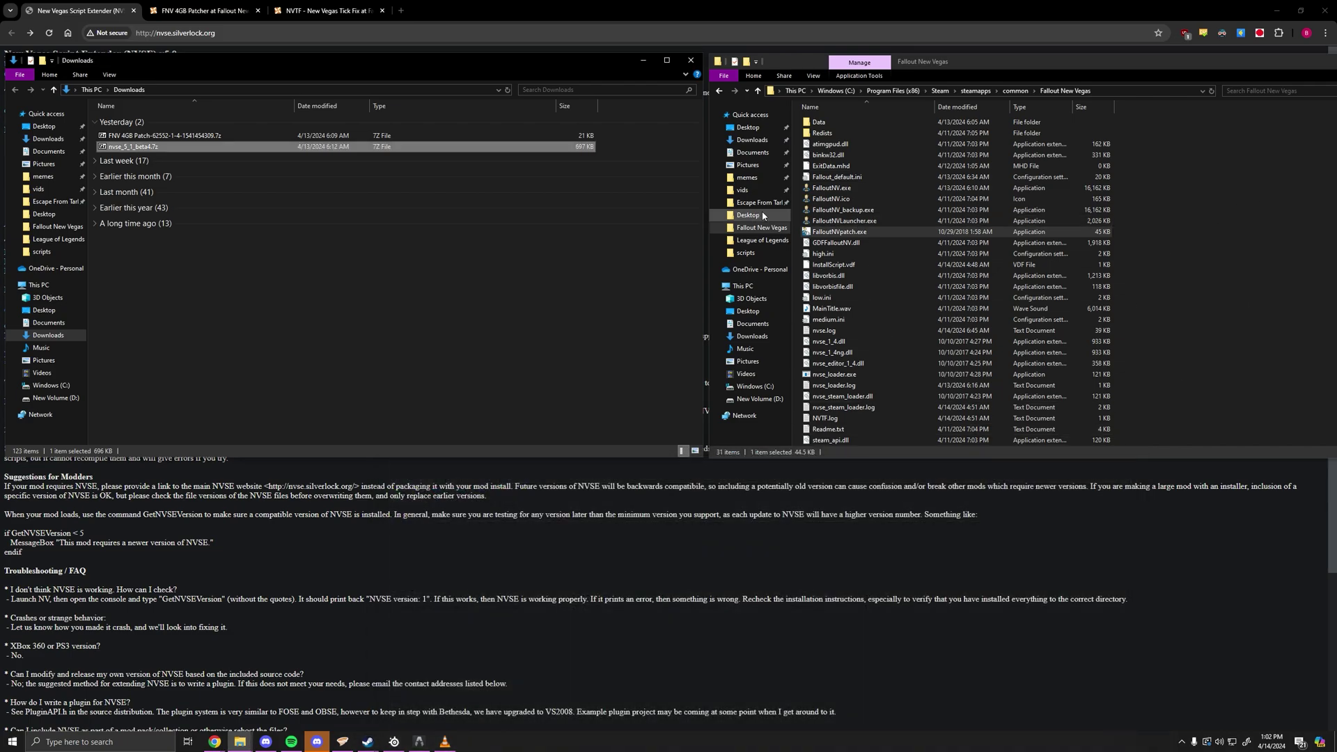
pyautogui.click(346, 6)
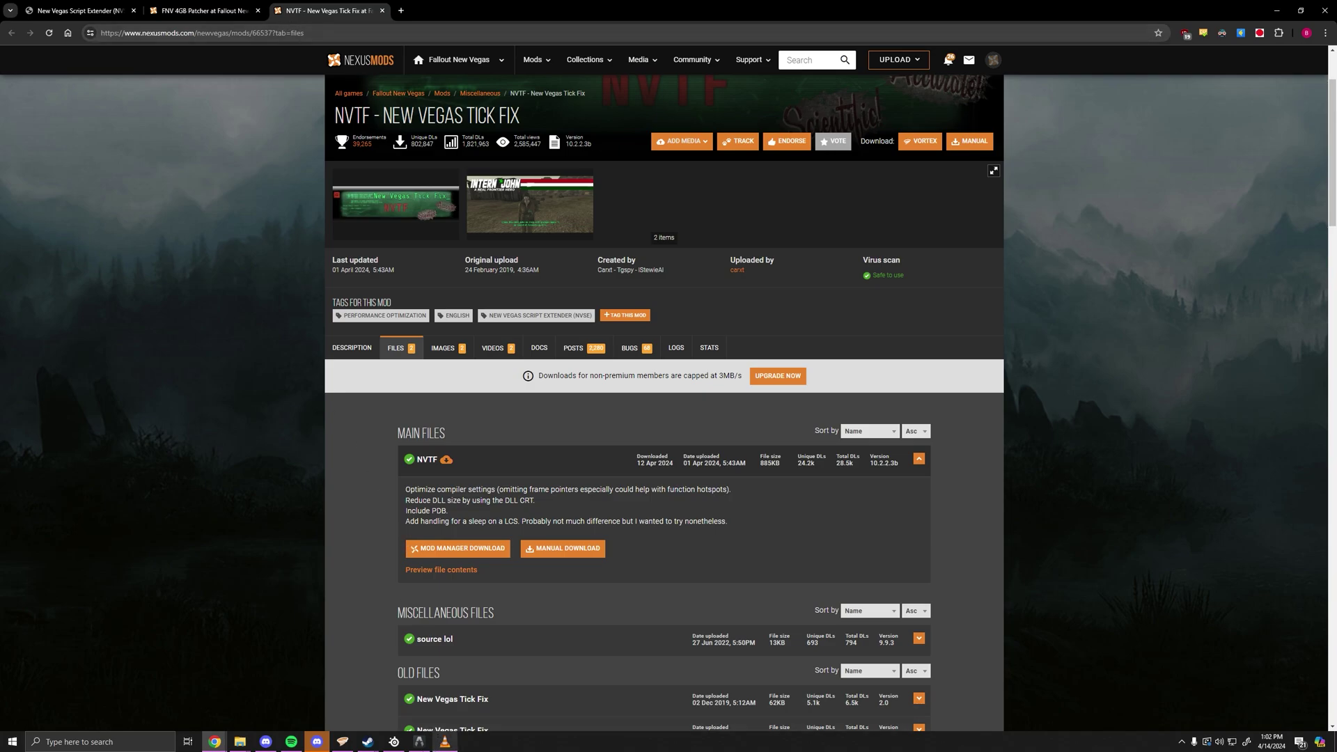
# Bring the Fallout New Vegas folder forward and open Fallout_default.ini in Notepad
pyautogui.click(179, 704)
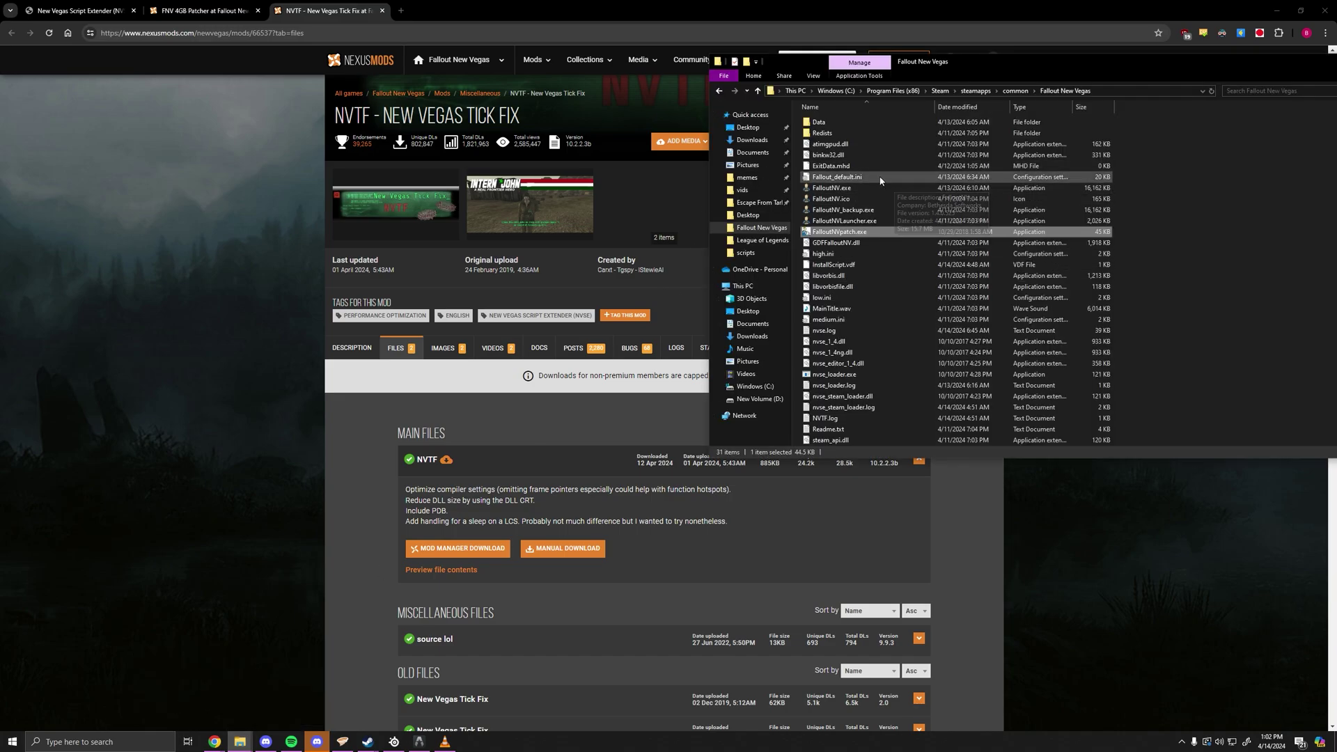
pyautogui.doubleClick(908, 179)
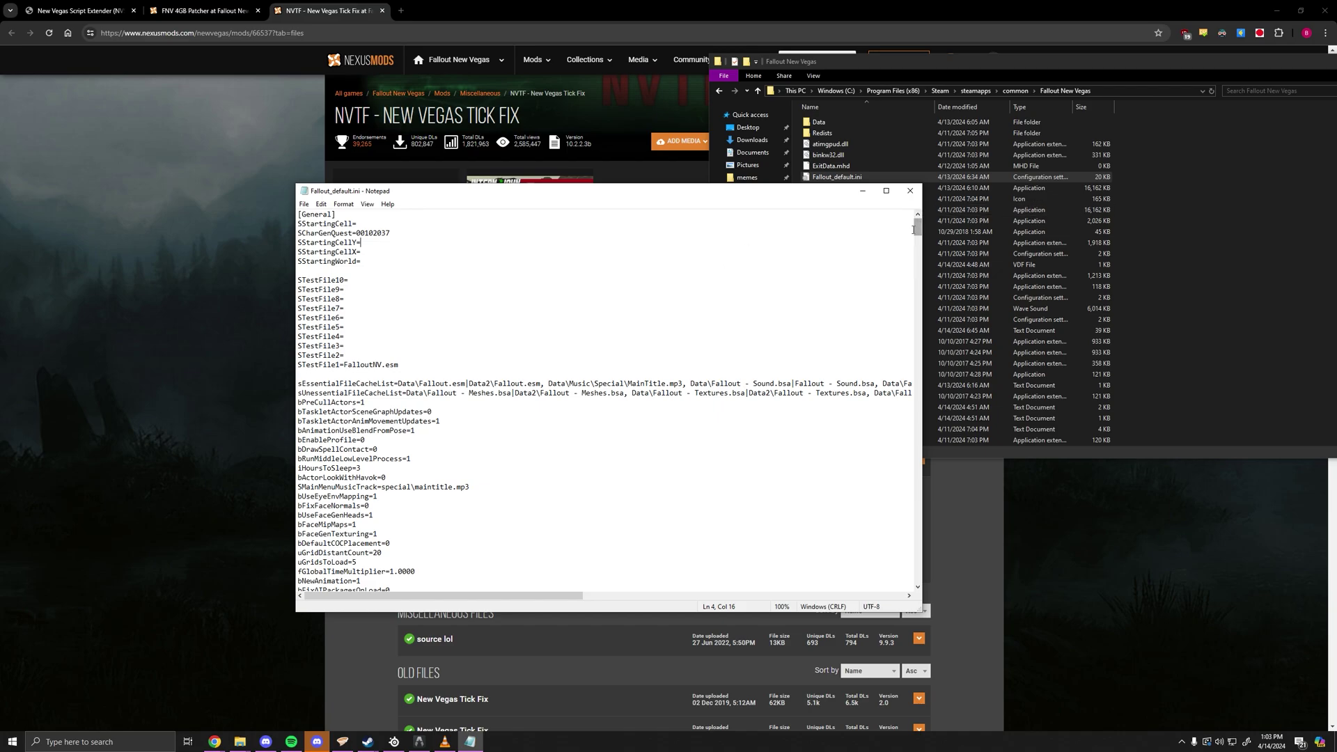
pyautogui.hotkey('ctrl', 'f')
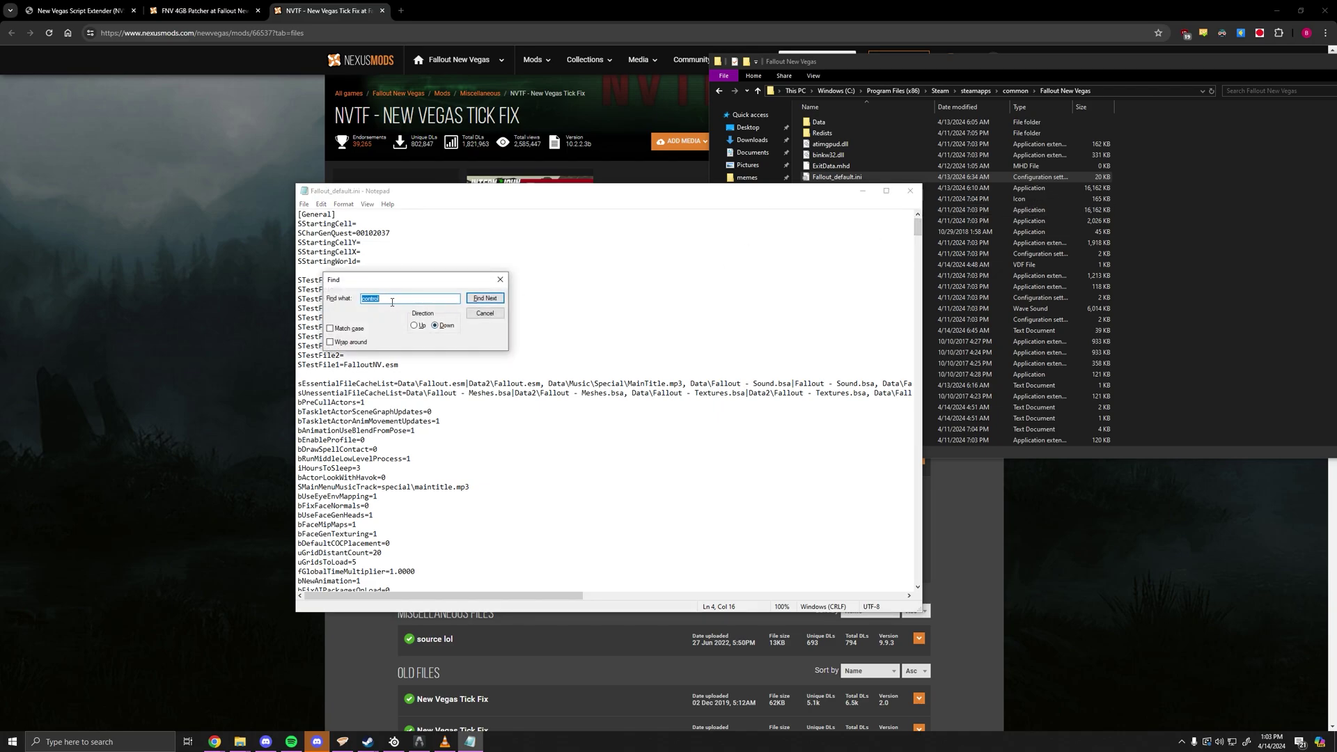
pyautogui.click(488, 300)
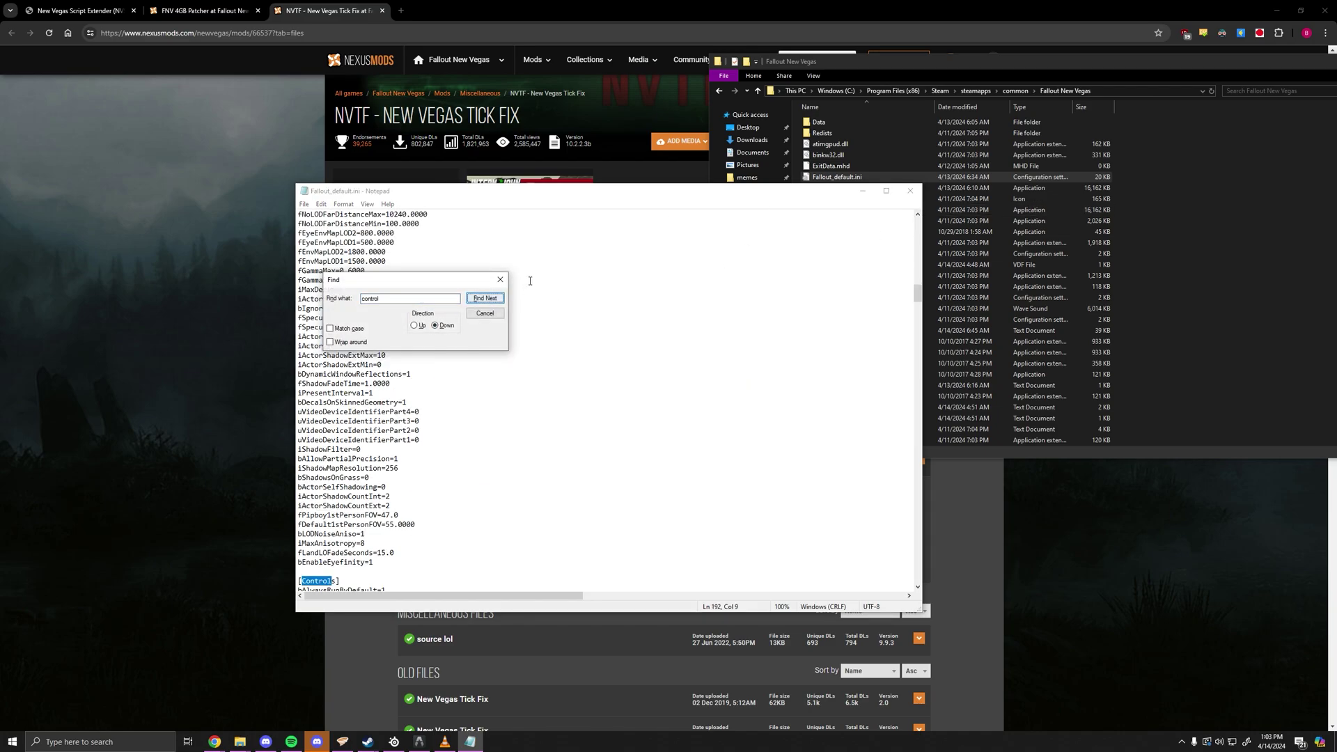
pyautogui.click(500, 279)
pyautogui.scroll(-7, 707, 441)
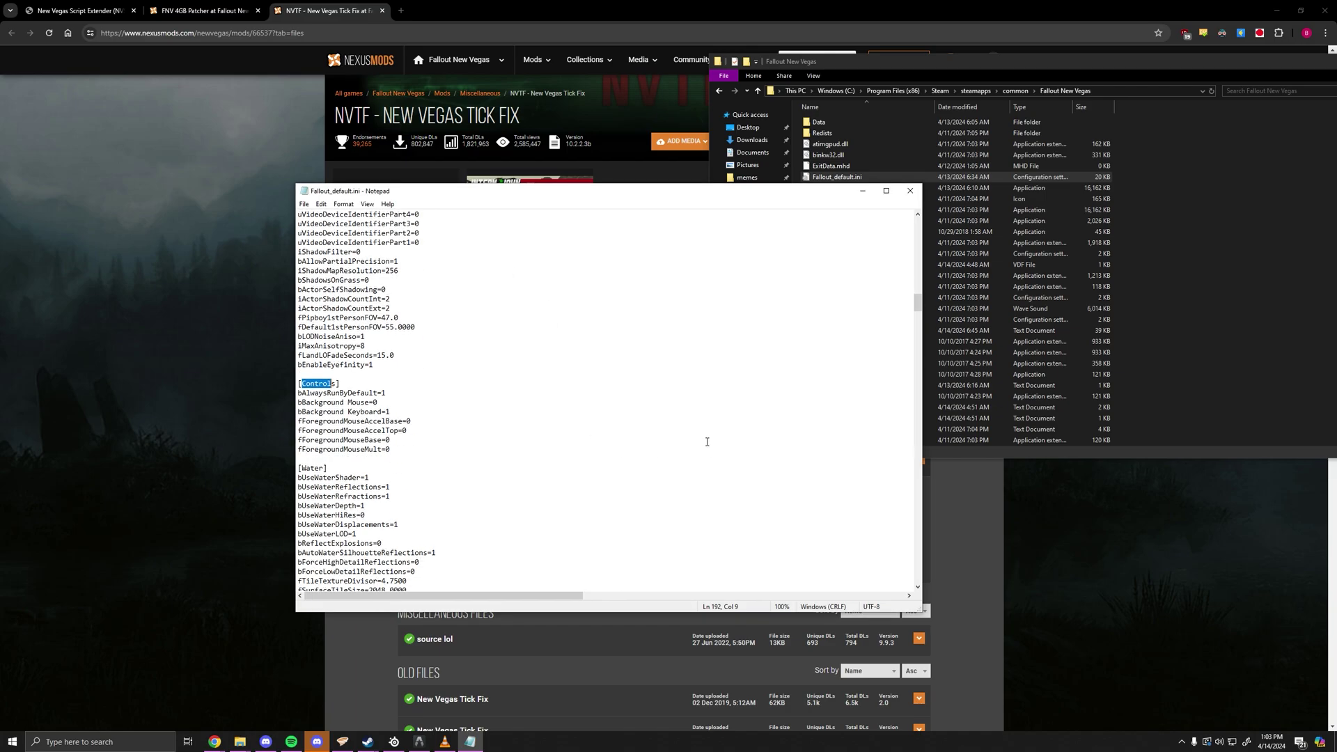
pyautogui.moveTo(457, 445); pyautogui.dragTo(241, 420)
pyautogui.hotkey('ctrl', 'c')
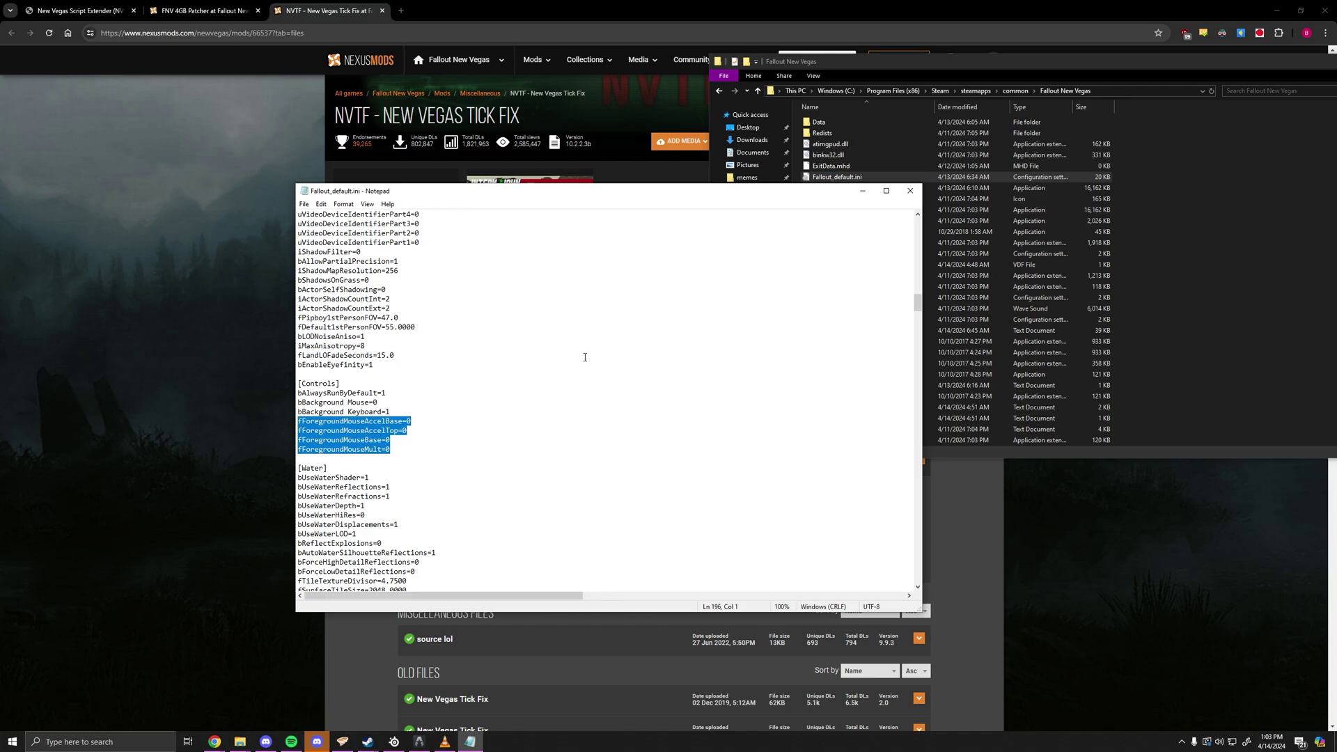
pyautogui.press('Delete')
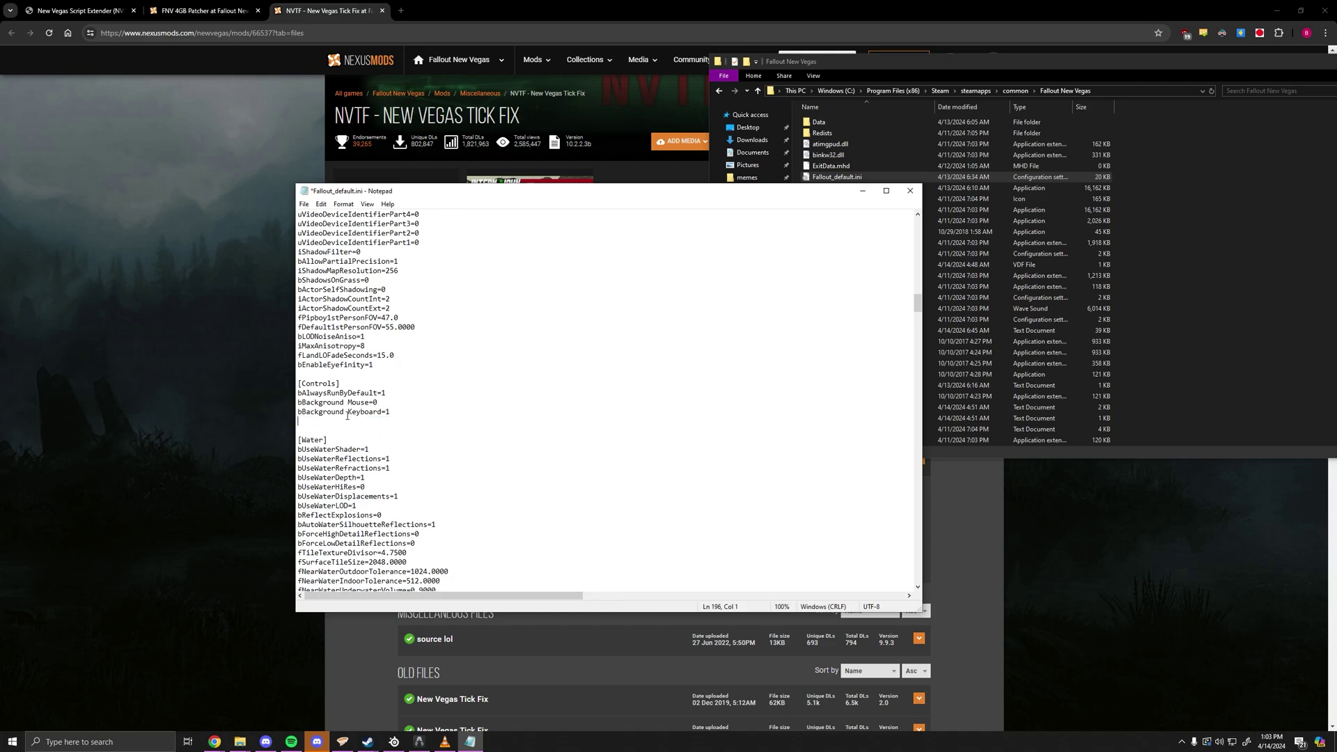
pyautogui.hotkey('ctrl', 'v')
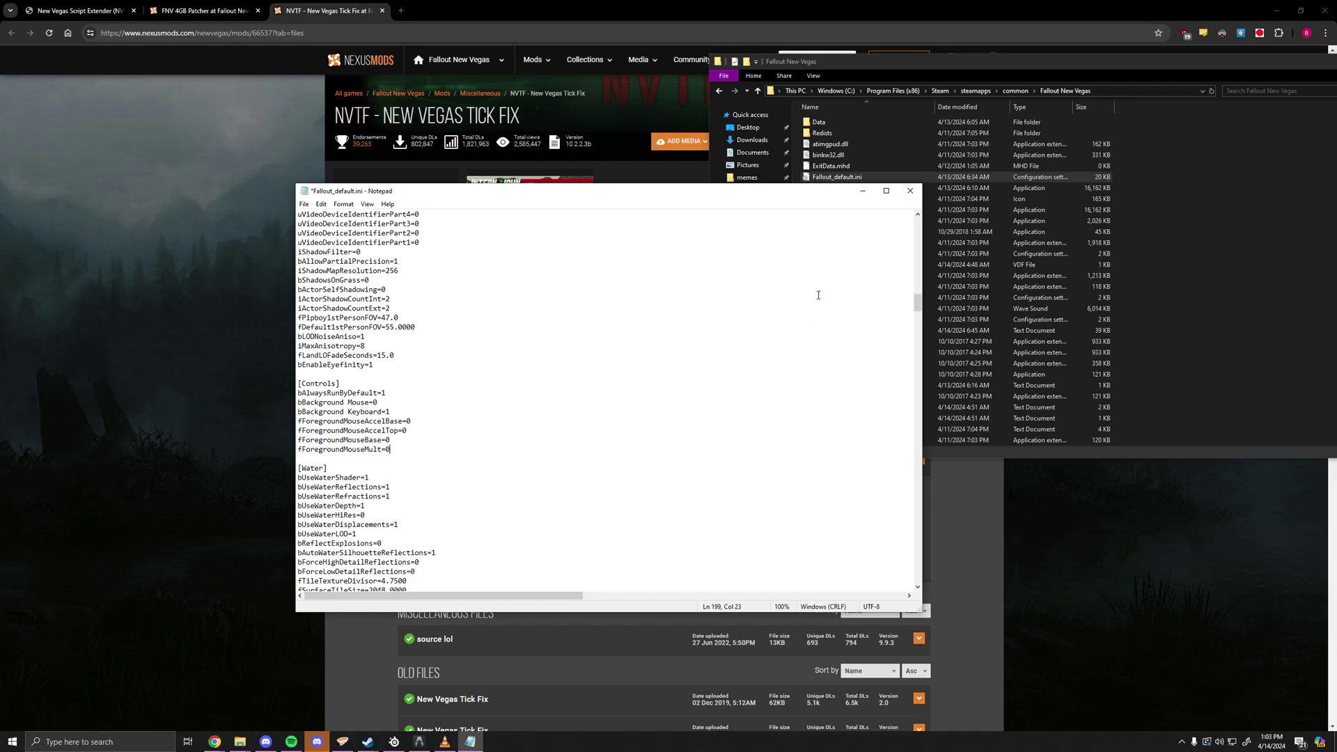
pyautogui.click(909, 190)
pyautogui.click(690, 383)
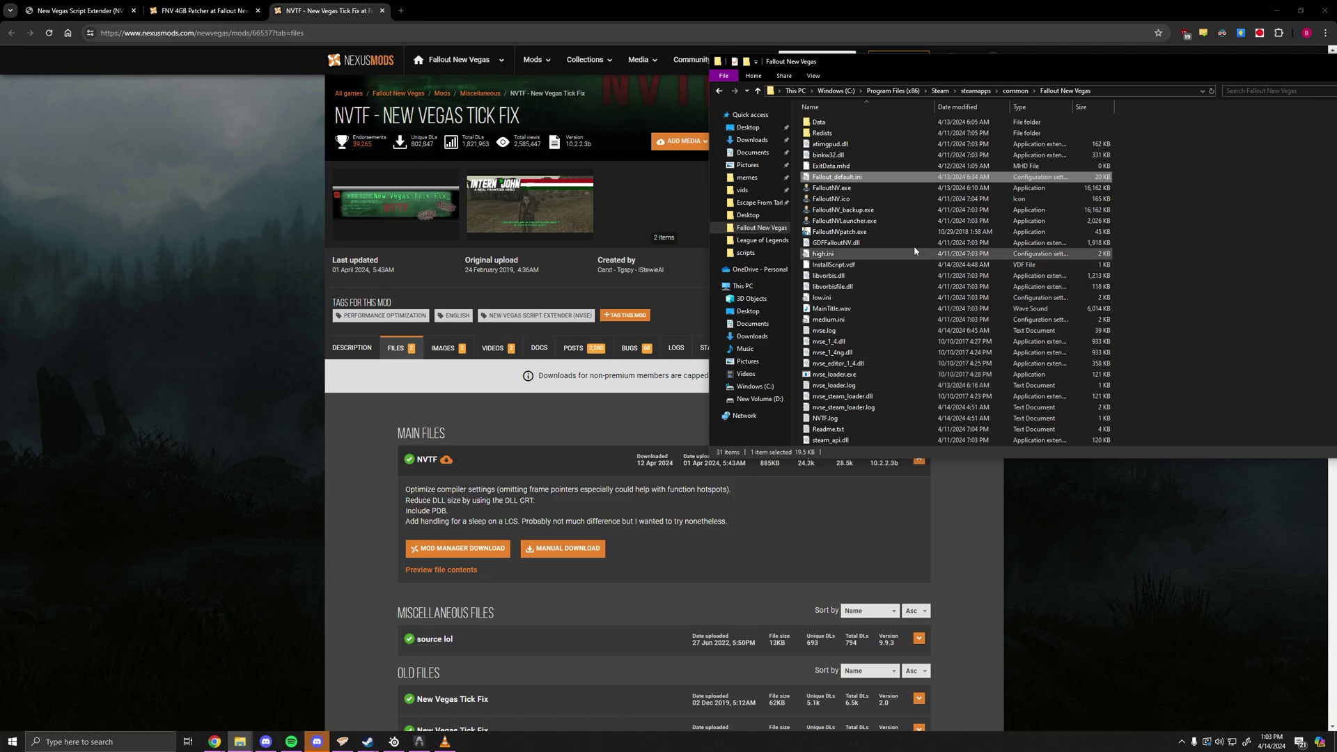
# Run FalloutNVLauncher.exe from the game folder and move the launcher window aside
pyautogui.click(886, 222)
pyautogui.press('Return')
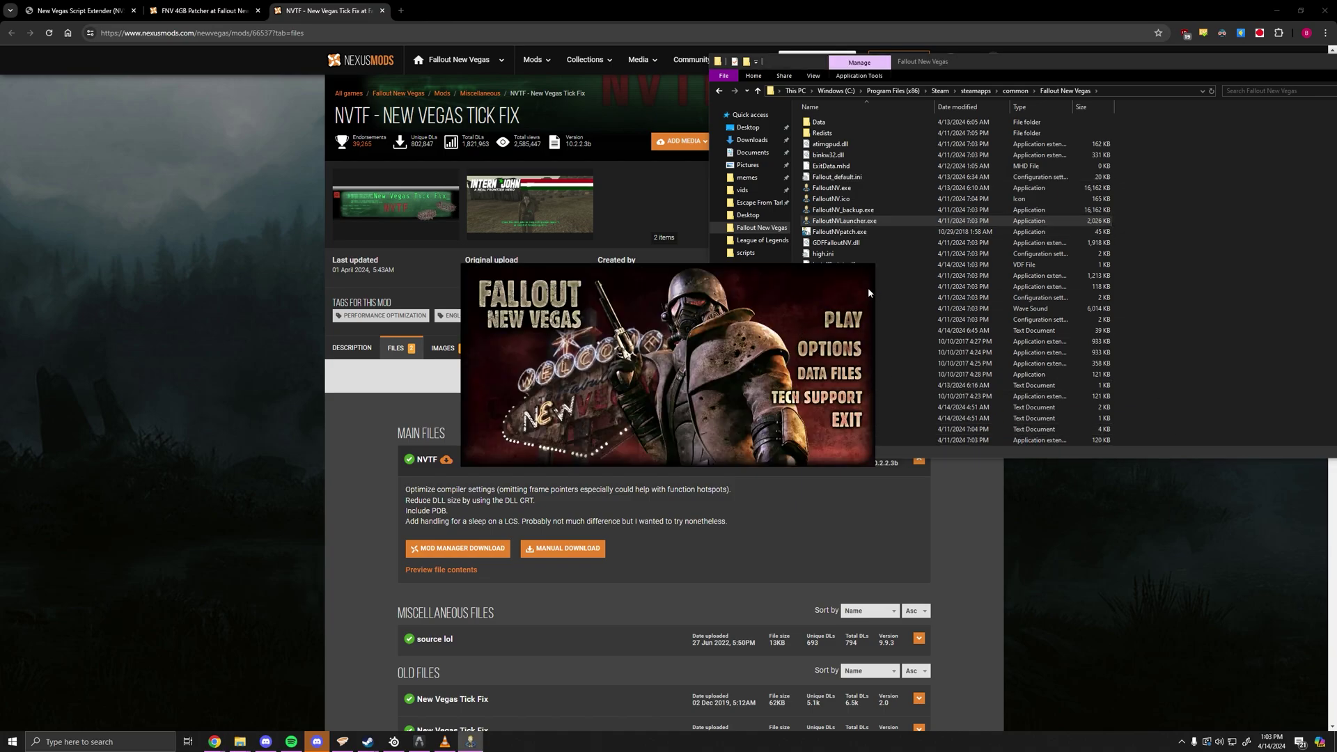
pyautogui.moveTo(802, 282); pyautogui.dragTo(504, 234)
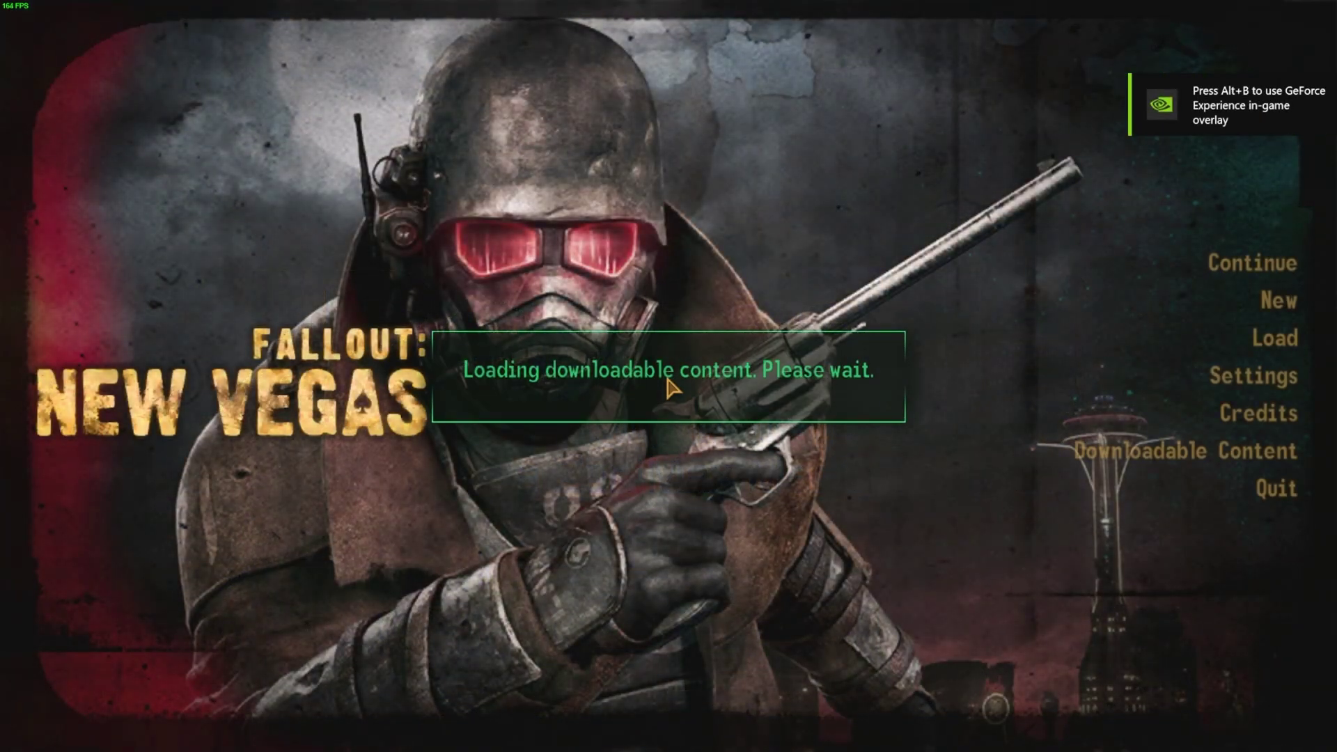
# Run getnvseversion in the console, quit the game, and open the Data folder
pyautogui.press('`')
pyautogui.write('getnvseversion')
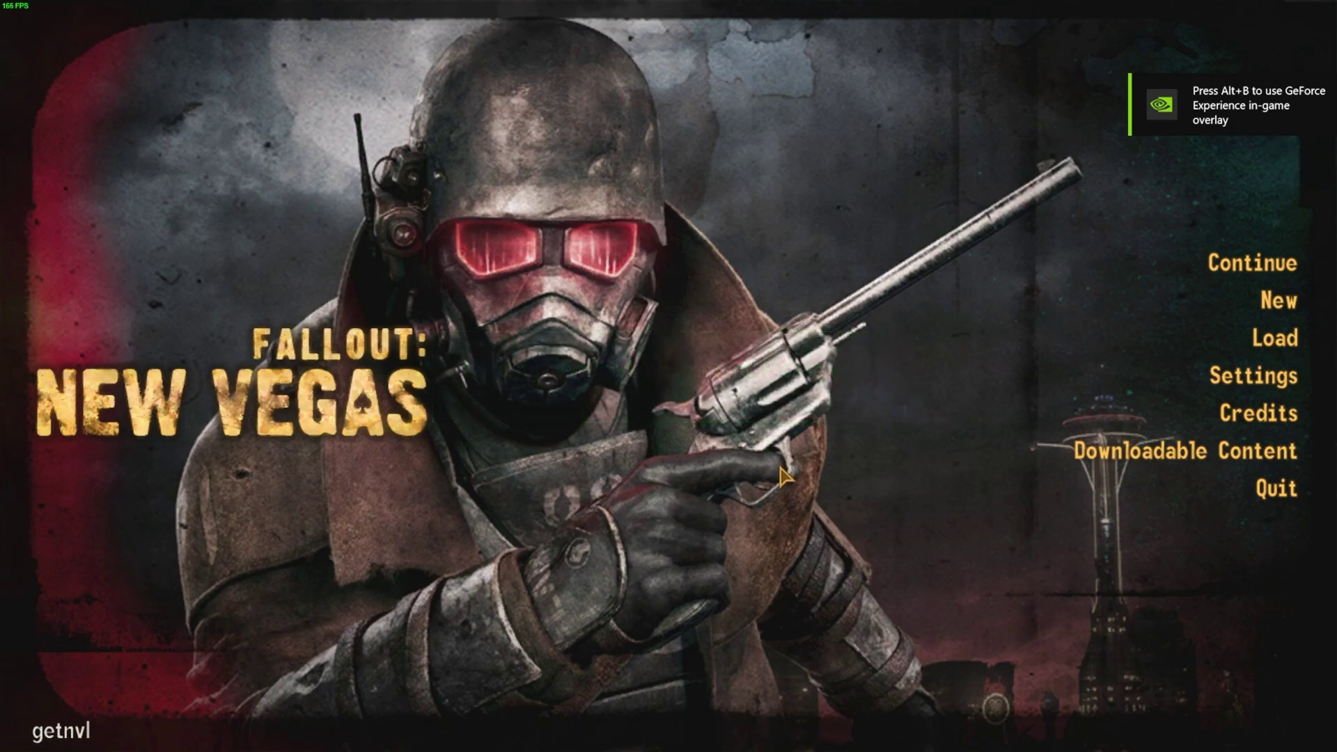
pyautogui.press('Return')
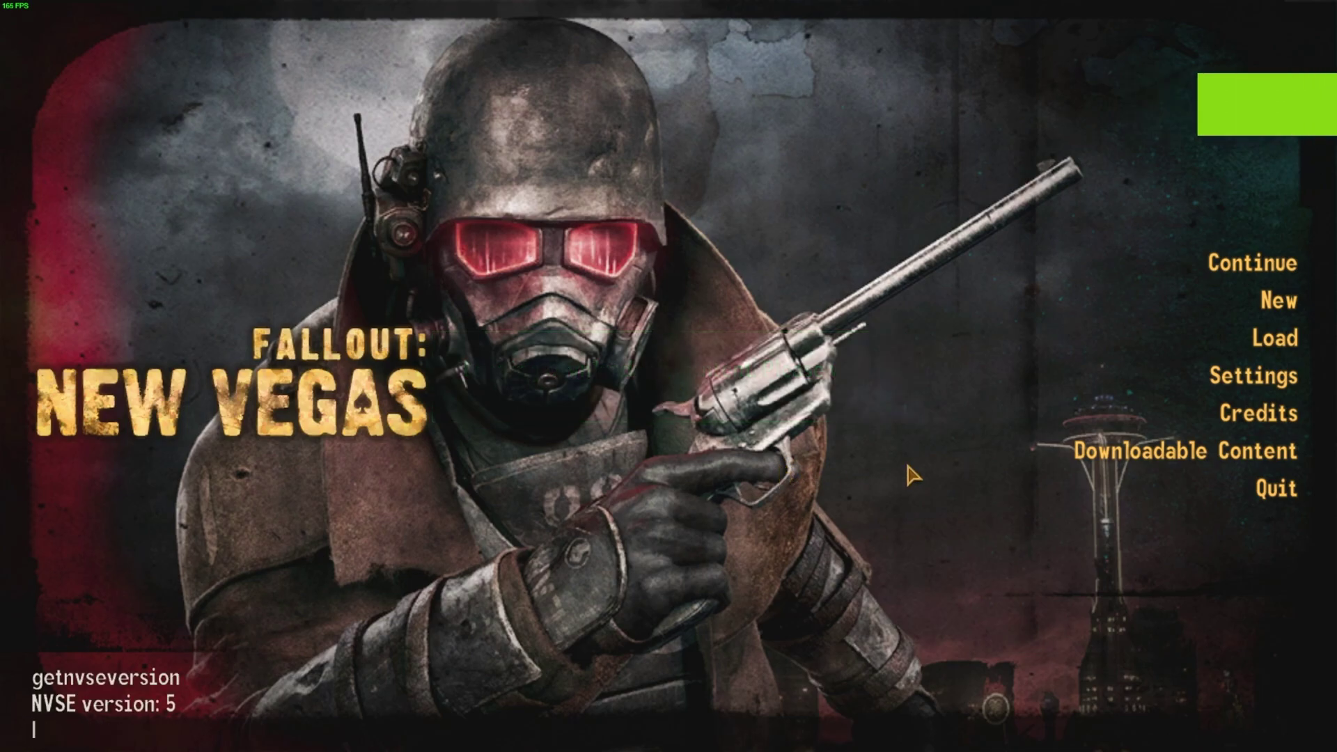
pyautogui.press('`')
pyautogui.click(1279, 487)
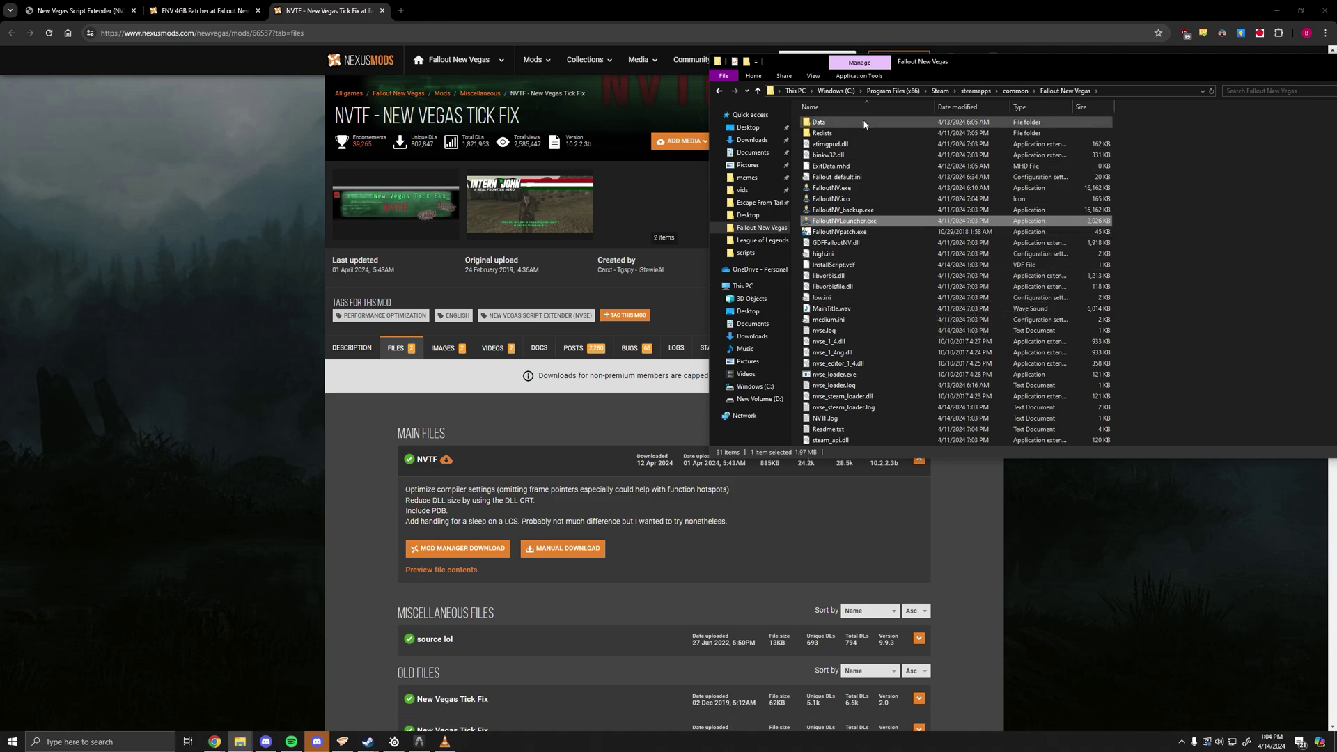
pyautogui.doubleClick(1023, 123)
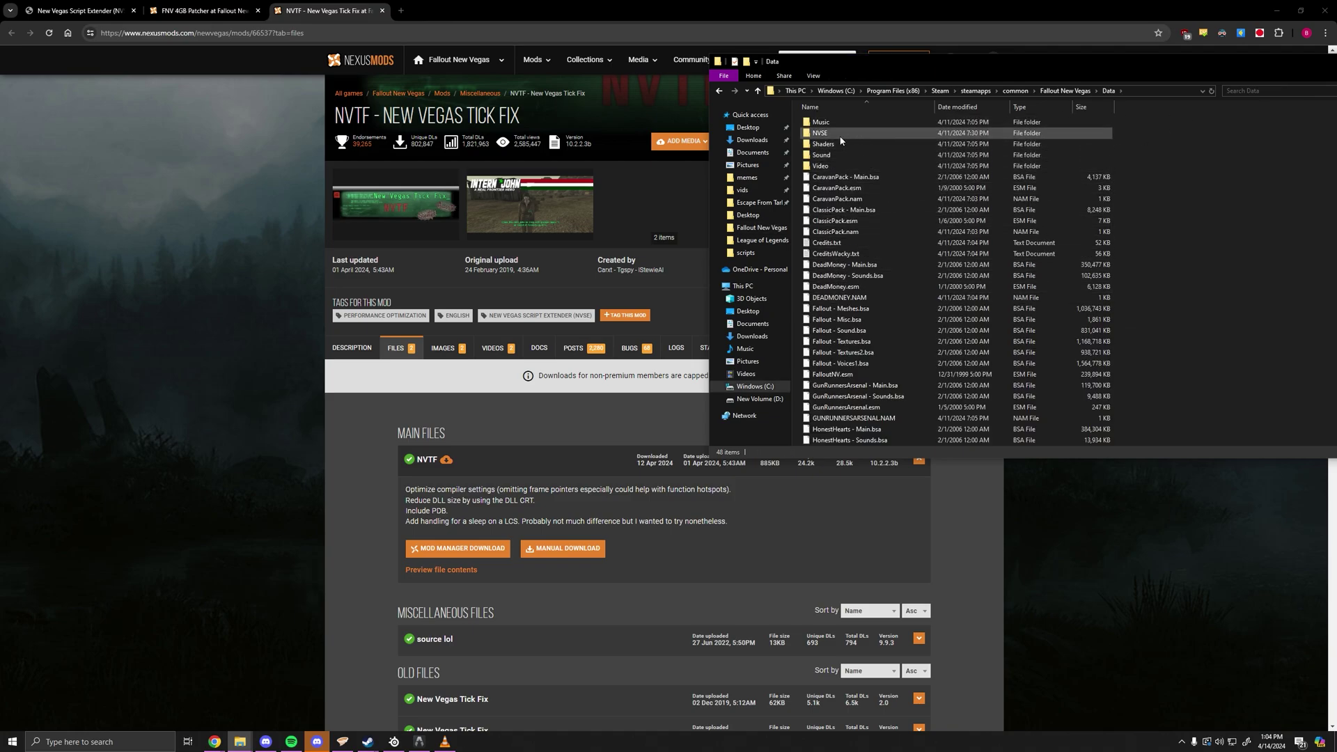
# Navigate into the NVSE\Plugins folder and select NVTF.ini
pyautogui.doubleClick(836, 133)
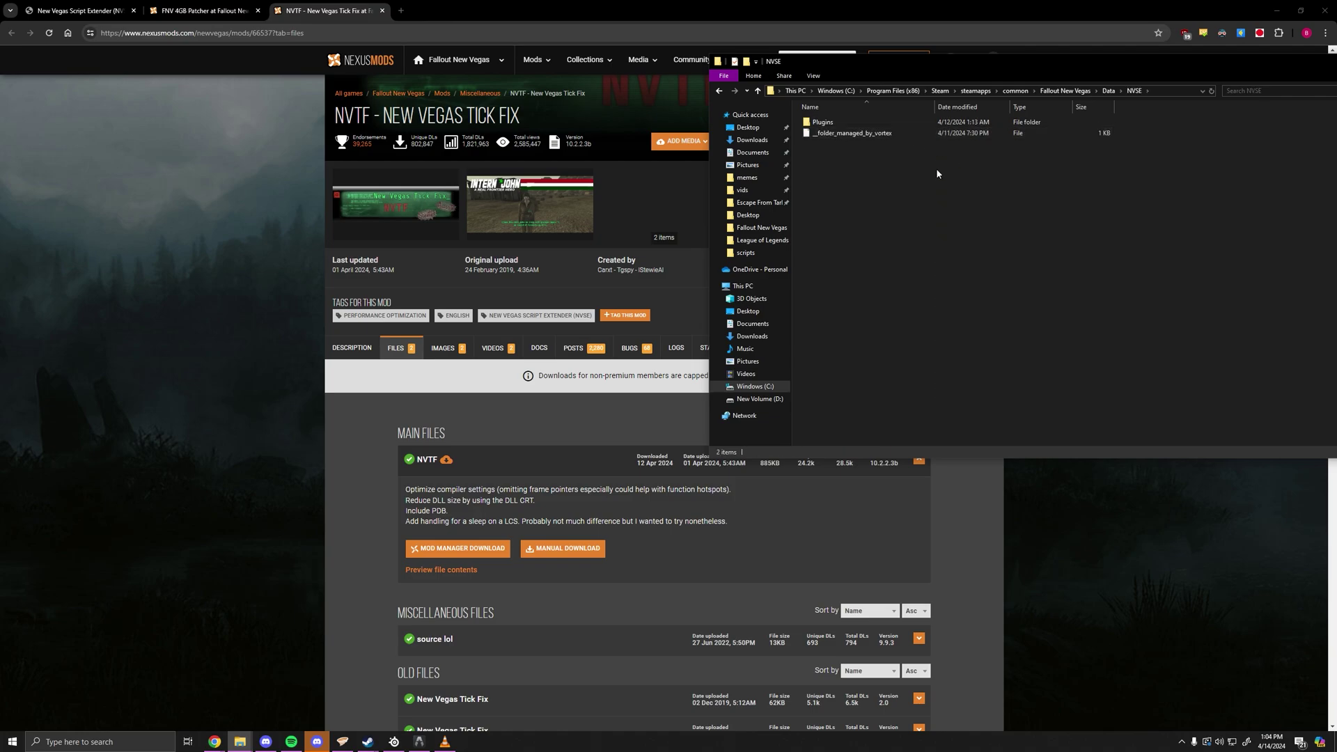
pyautogui.doubleClick(856, 122)
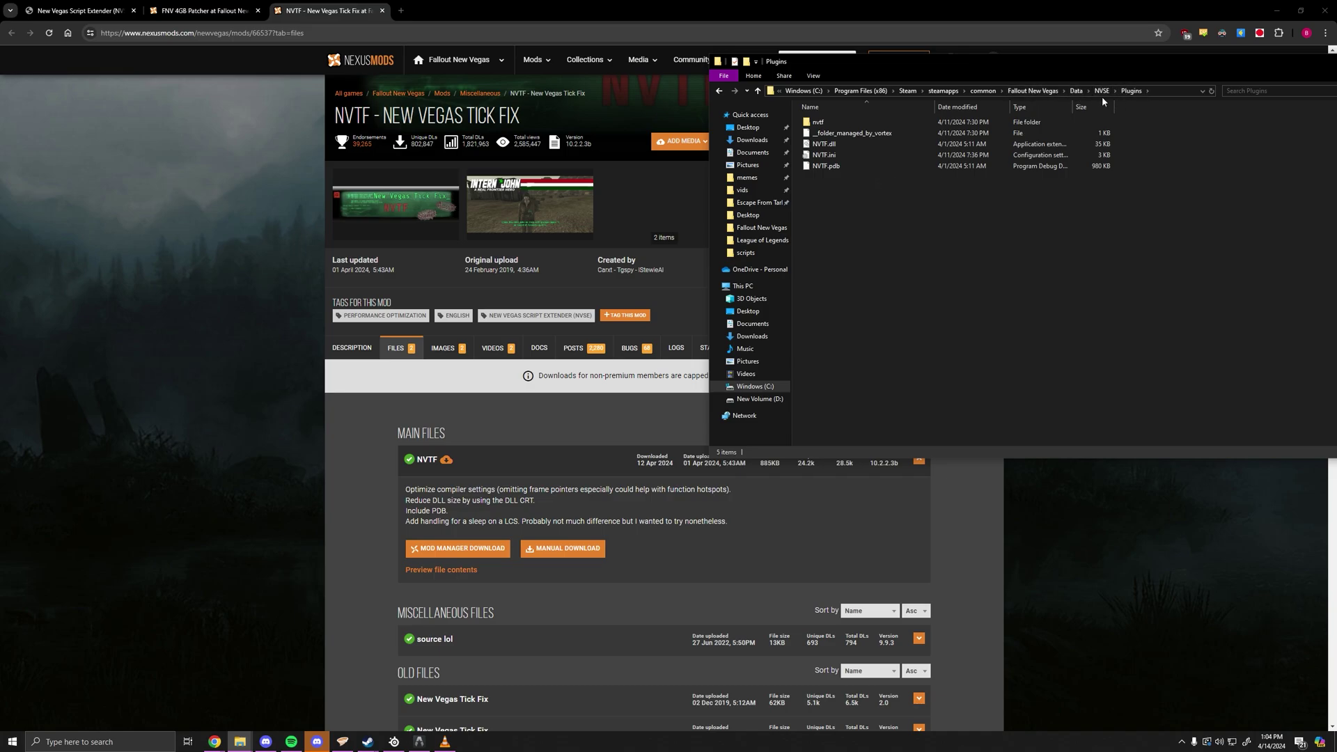
pyautogui.click(845, 156)
# Open NVTF.ini and review its GTC, threading, bSpiderHandsFix and iMaxFPSTolerance 165 settings
pyautogui.doubleClick(844, 156)
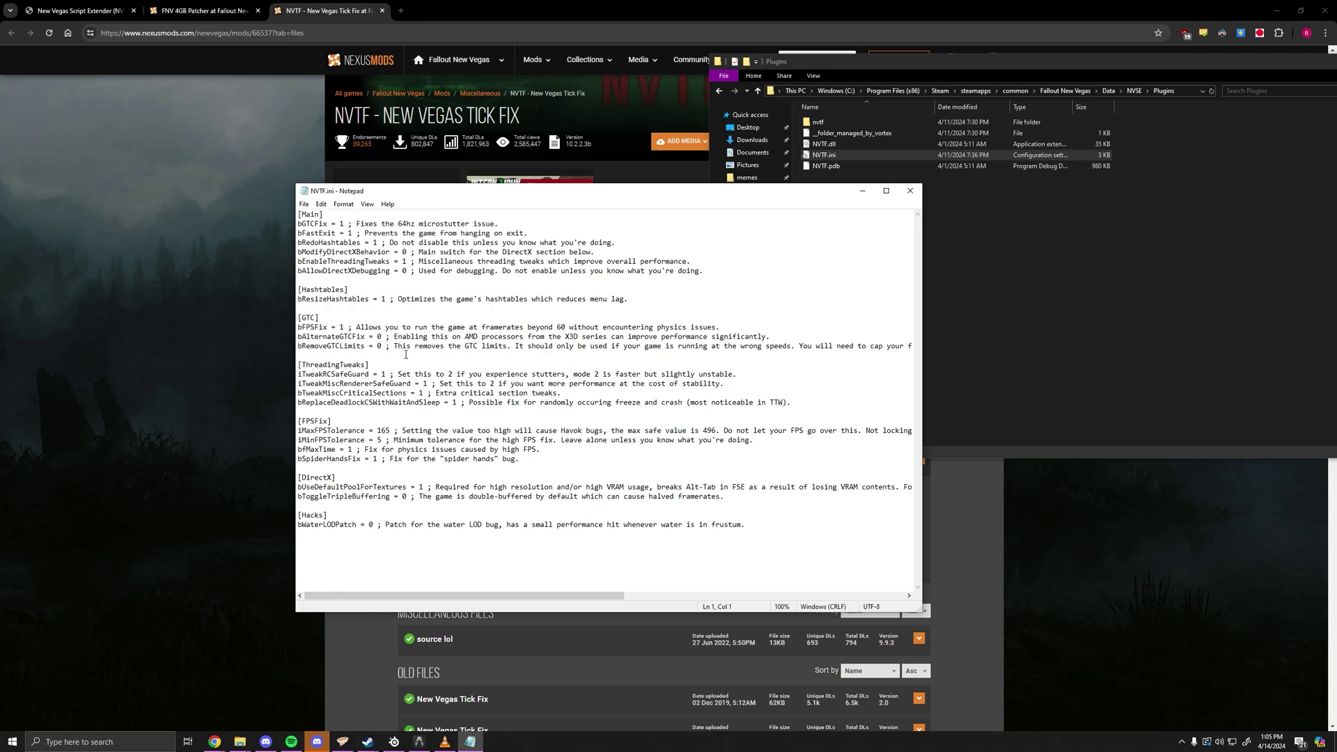
pyautogui.moveTo(406, 347); pyautogui.dragTo(738, 402)
pyautogui.click(677, 451)
pyautogui.click(458, 459)
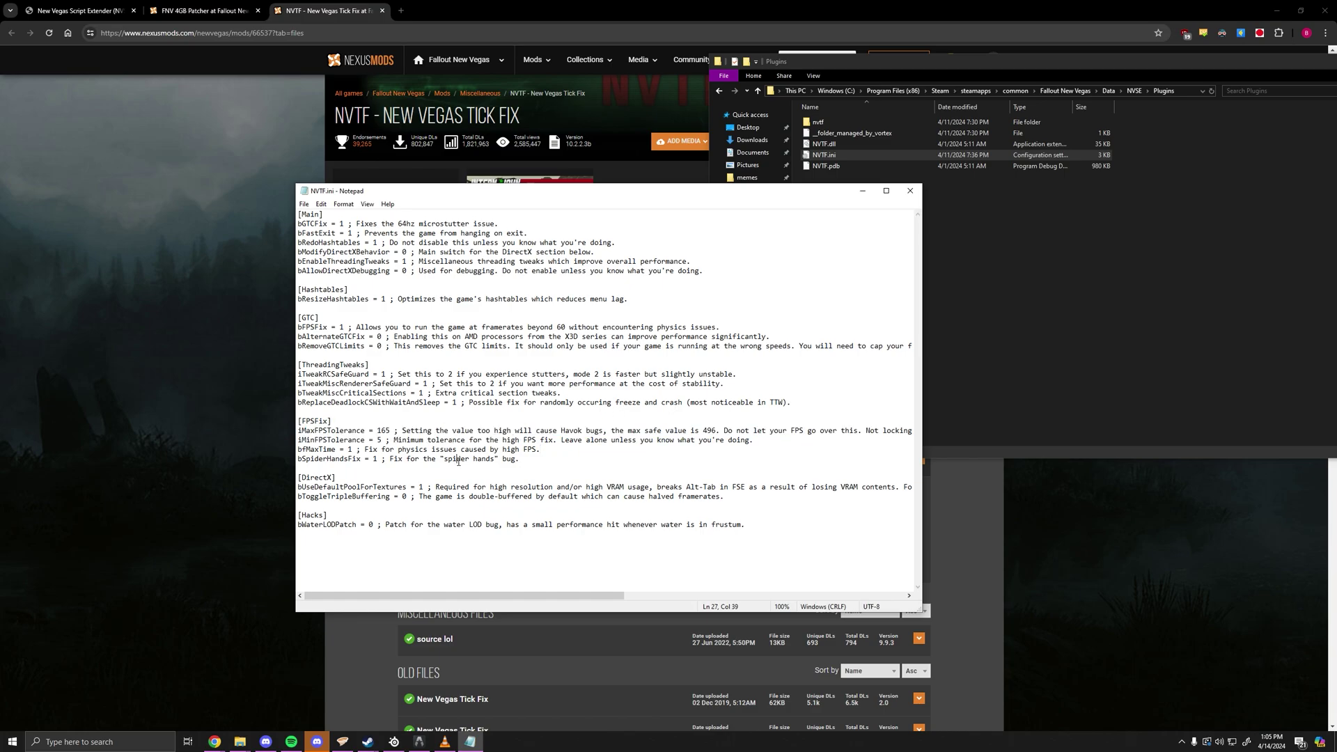
pyautogui.moveTo(374, 431); pyautogui.dragTo(392, 431)
pyautogui.click(391, 432)
# Close NVTF.ini and the Plugins folder window
pyautogui.click(910, 191)
pyautogui.moveTo(1300, 57); pyautogui.dragTo(989, 158)
pyautogui.click(1085, 164)
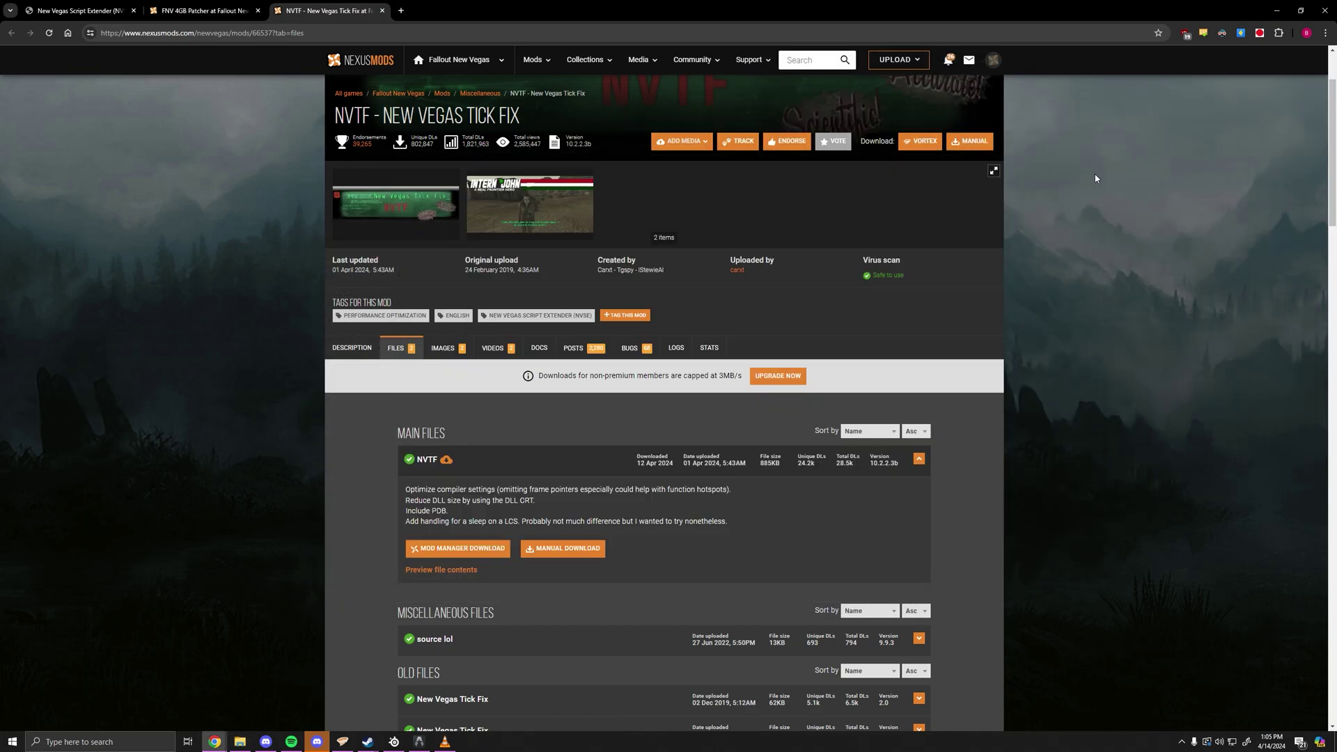